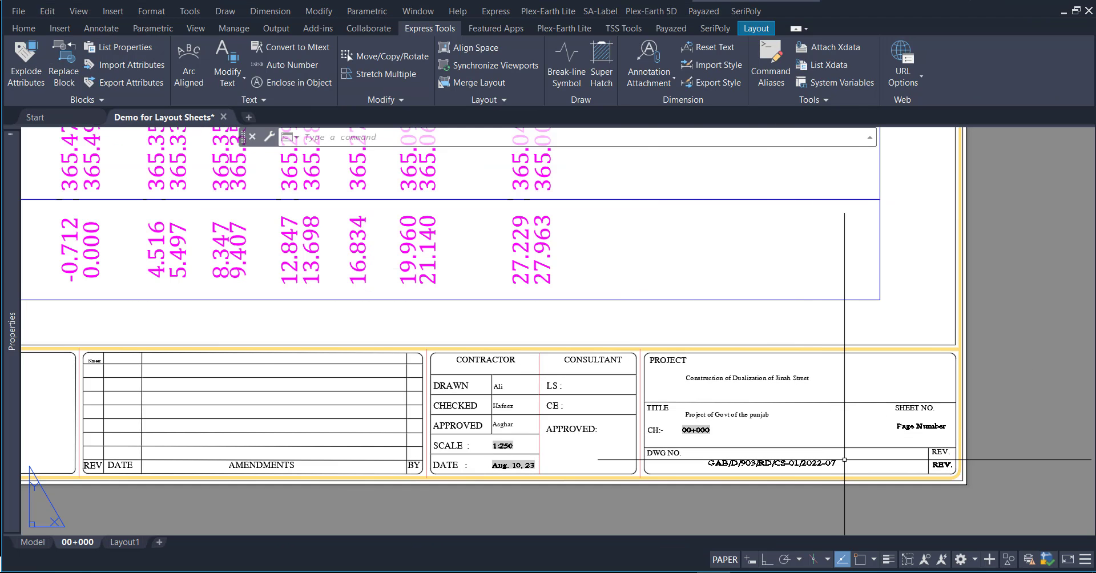
Load the PageOf.vlx routine from the 3 folder into the AutoCAD drawing.
scroll(836, 461, up, 3)
middle_drag(845, 442, 822, 436)
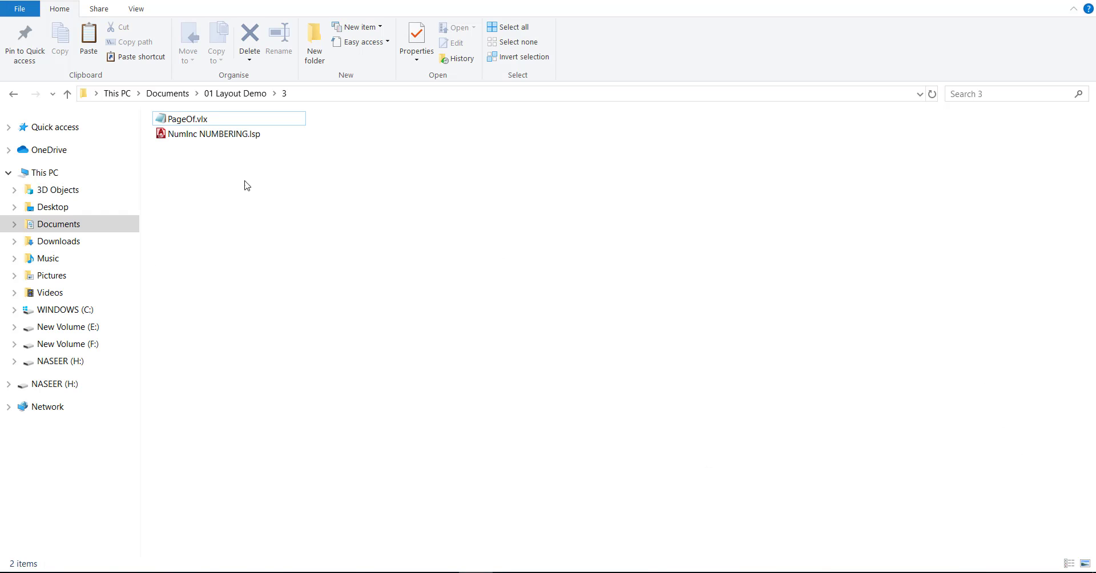
mouse_move(182, 119)
mouse_down()
mouse_move(759, 571)
mouse_move(541, 4)
mouse_move(578, 227)
mouse_move(577, 203)
mouse_up()
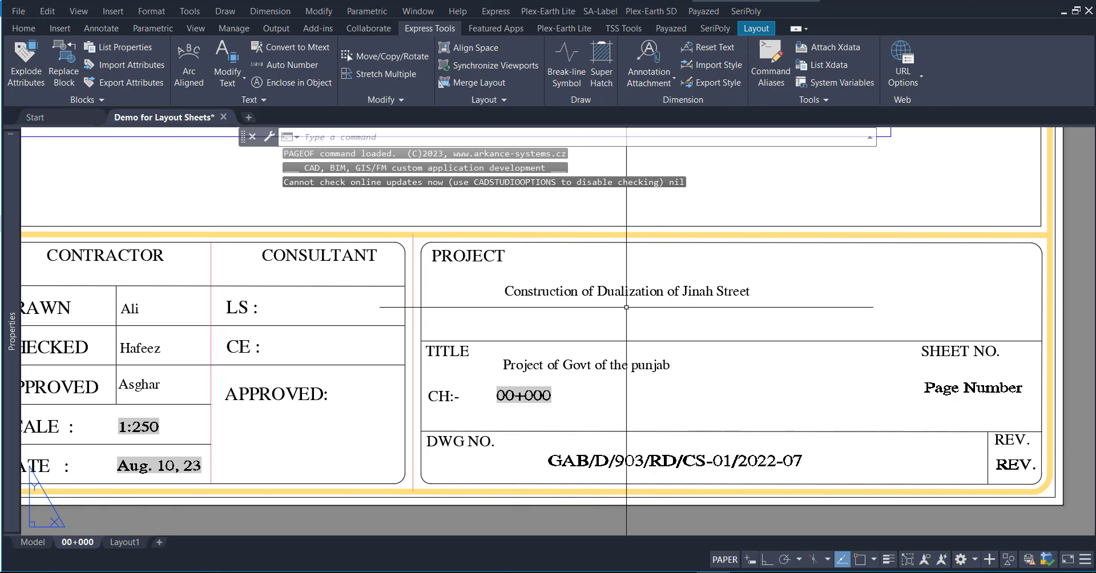
Use PAGEOF to make the title block's Page Number read Page 1 of 2, then go to Model space.
text(PA)
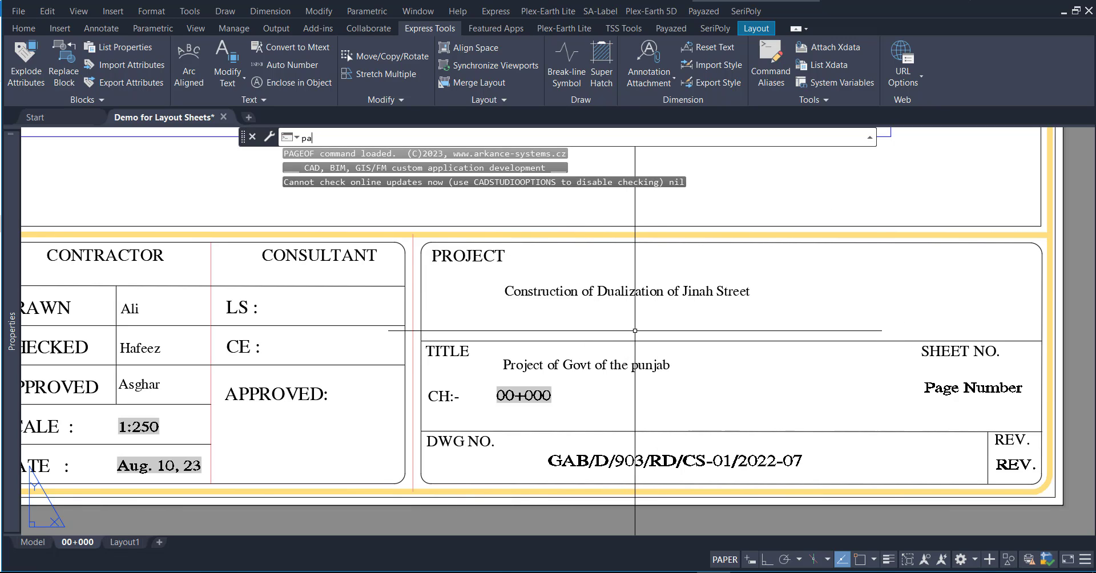
text(GEOF)
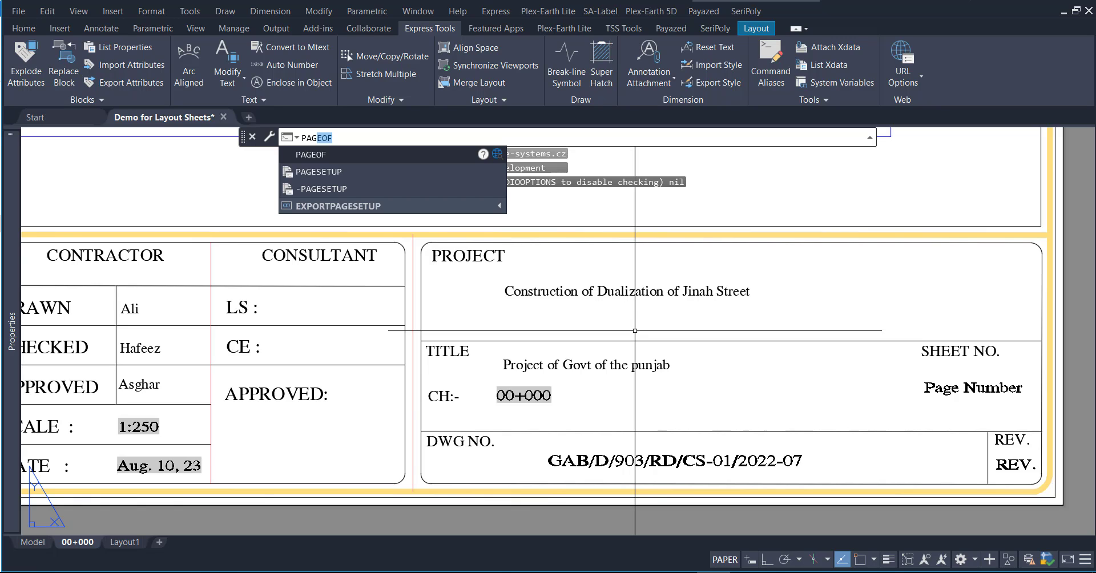
key(Return)
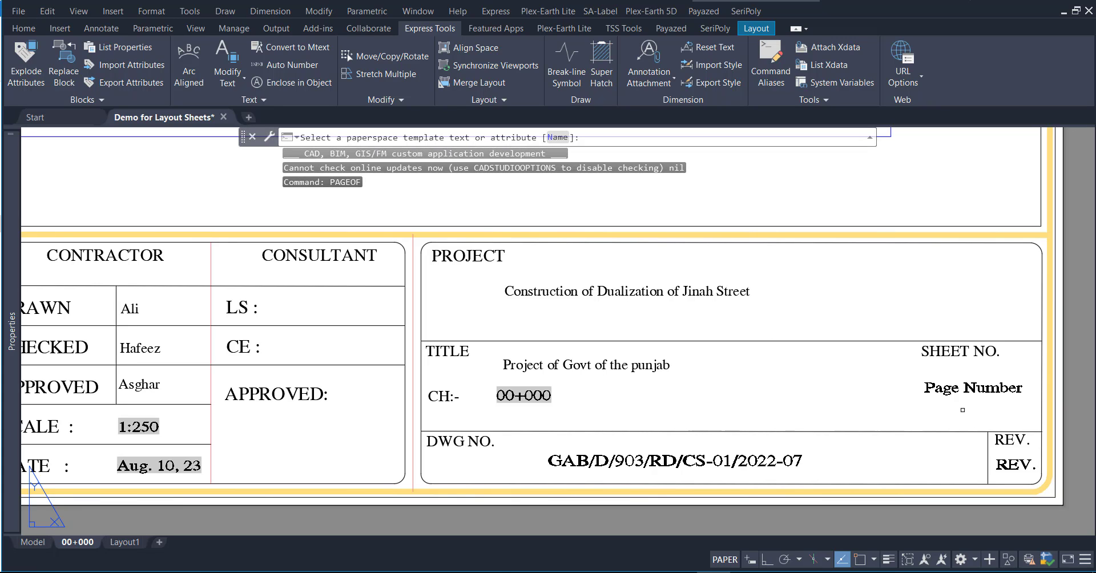
click(939, 391)
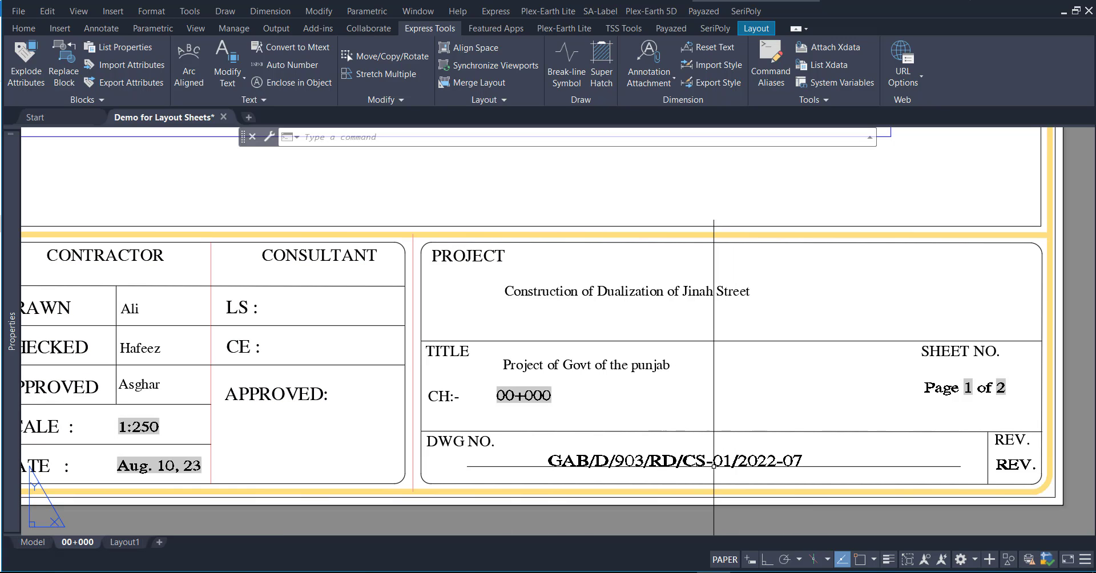
click(40, 544)
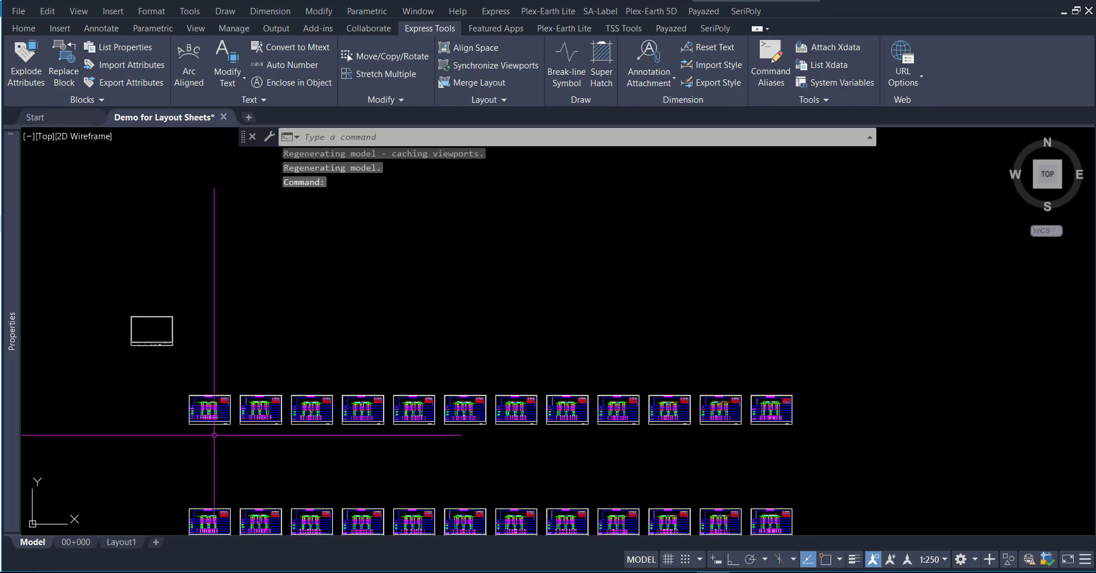
scroll(214, 434, up, 3)
scroll(215, 438, up, 3)
scroll(296, 452, down, 3)
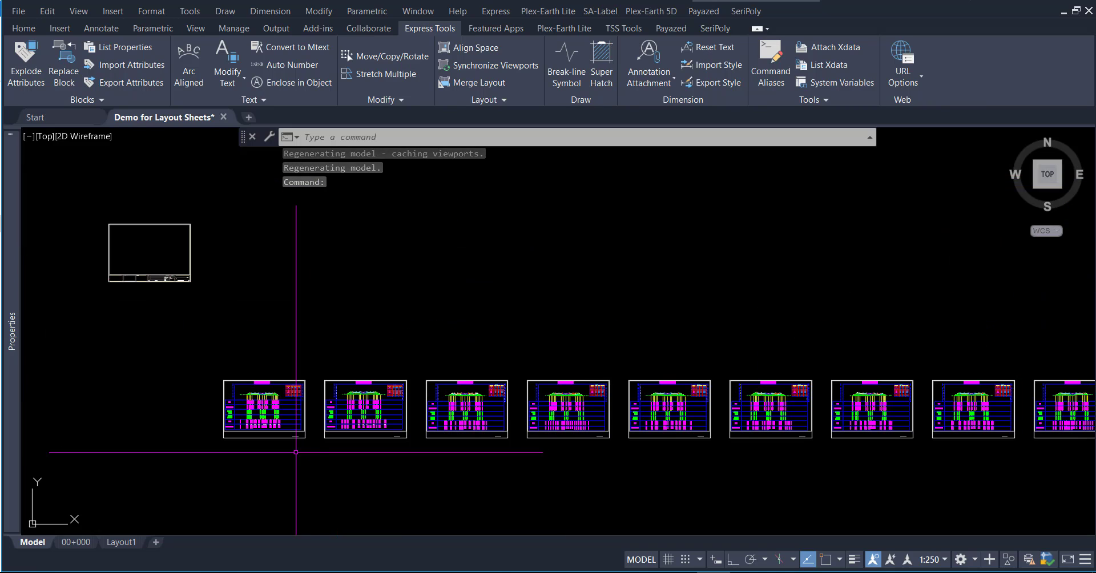
scroll(796, 431, up, 3)
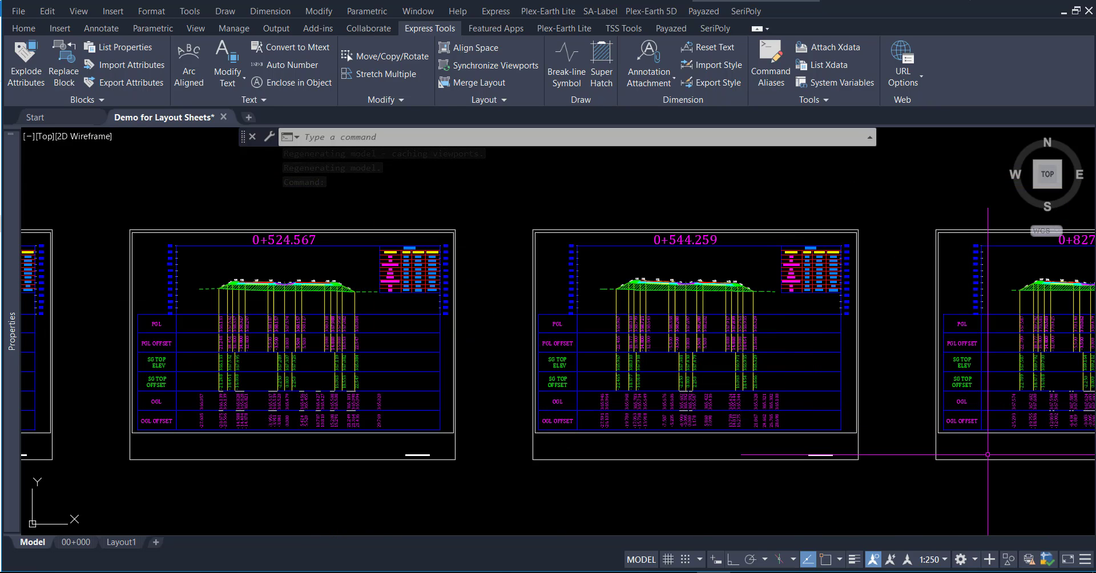
scroll(987, 455, down, 1)
scroll(697, 367, up, 1)
scroll(845, 423, down, 3)
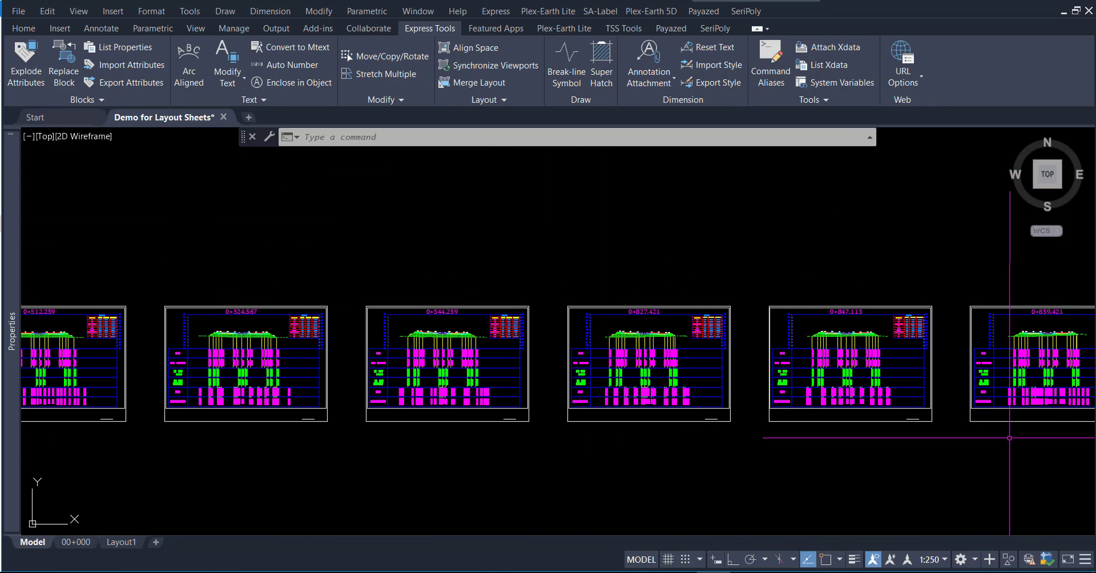
middle_drag(1009, 438, 904, 415)
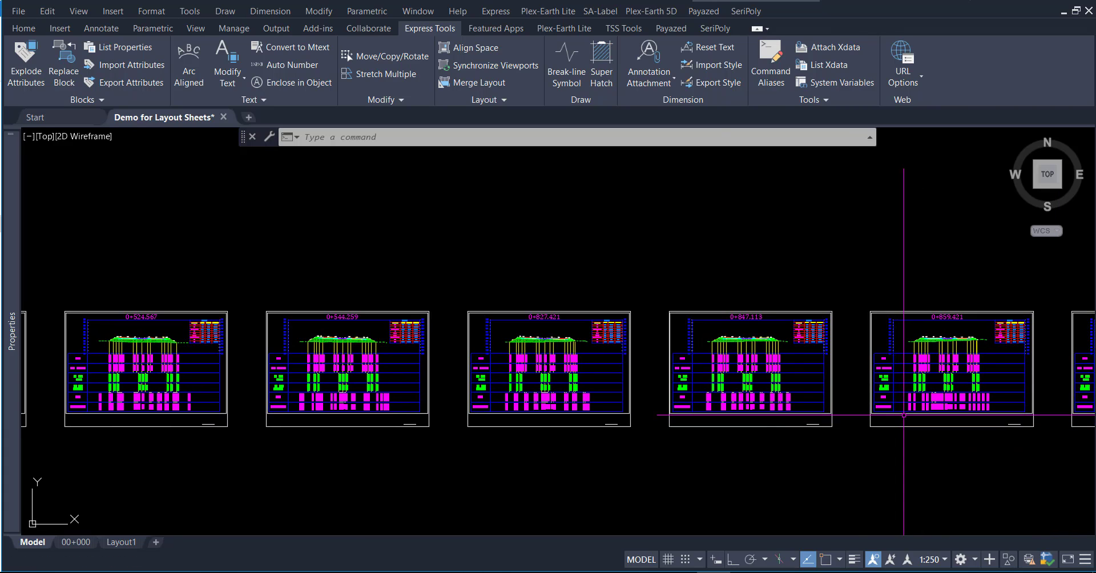
scroll(845, 388, down, 2)
scroll(105, 353, up, 2)
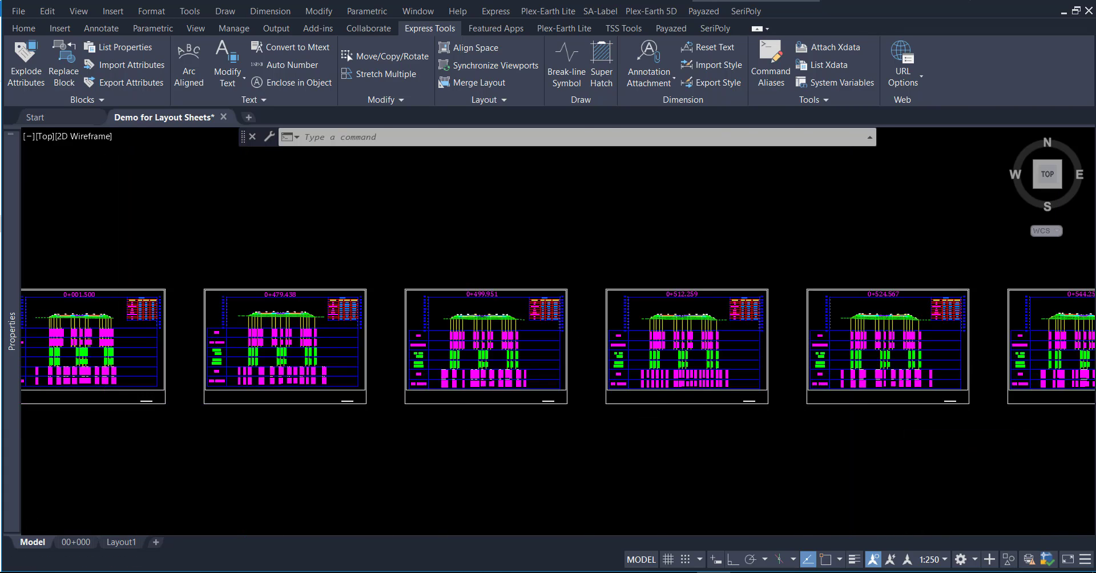
scroll(599, 393, up, 4)
scroll(590, 387, up, 5)
scroll(560, 416, up, 3)
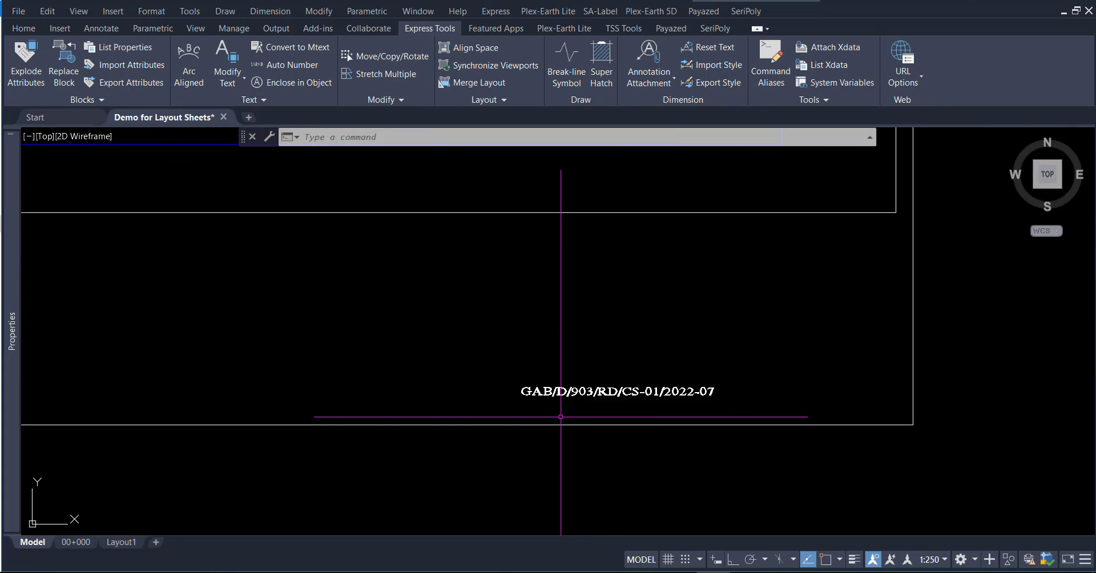
scroll(571, 388, down, 4)
scroll(307, 359, down, 2)
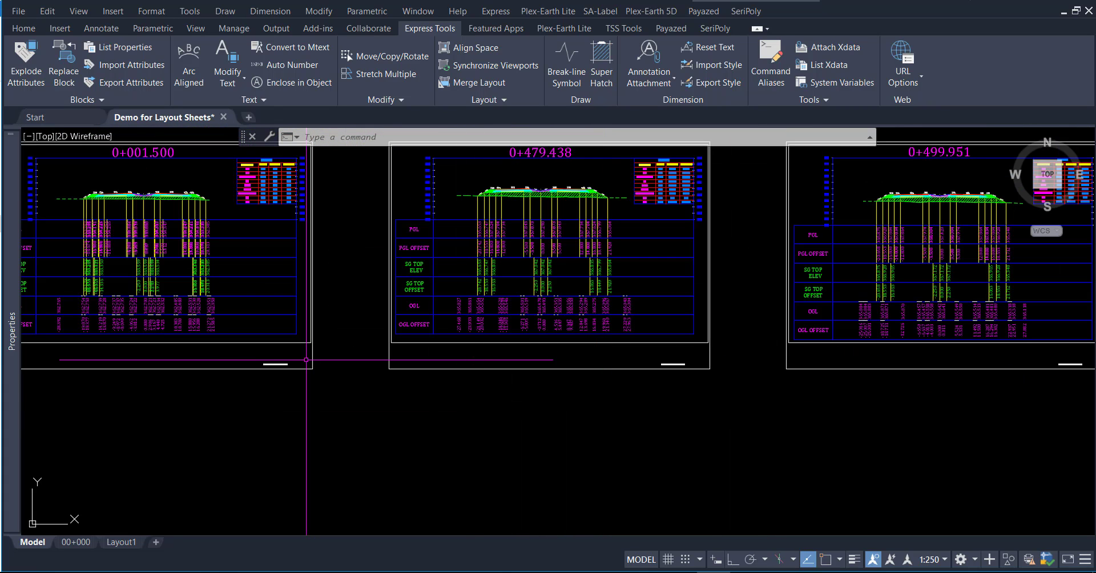
scroll(306, 359, up, 5)
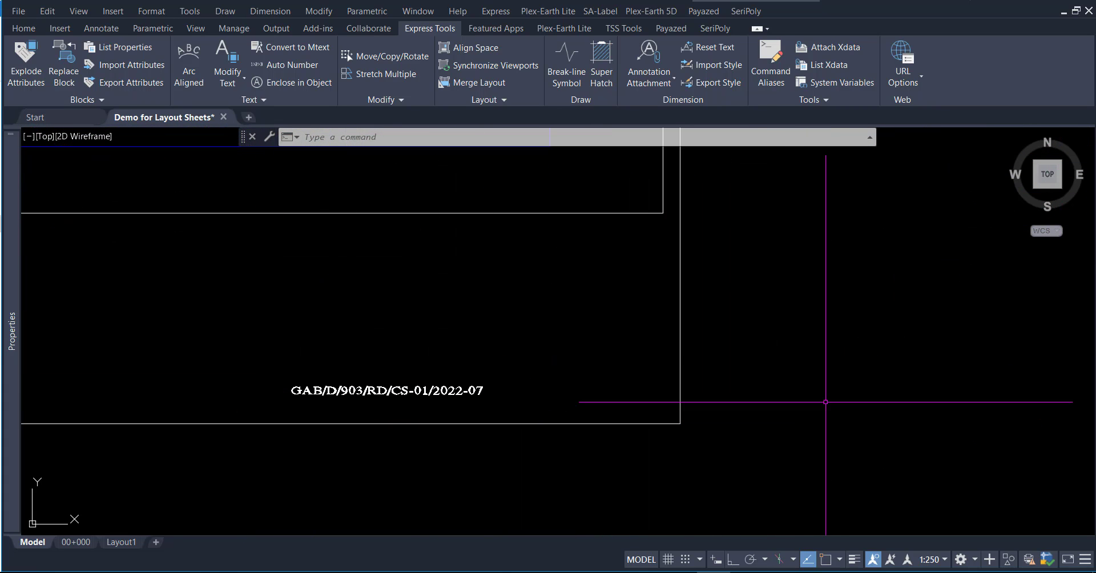
middle_drag(826, 402, 724, 417)
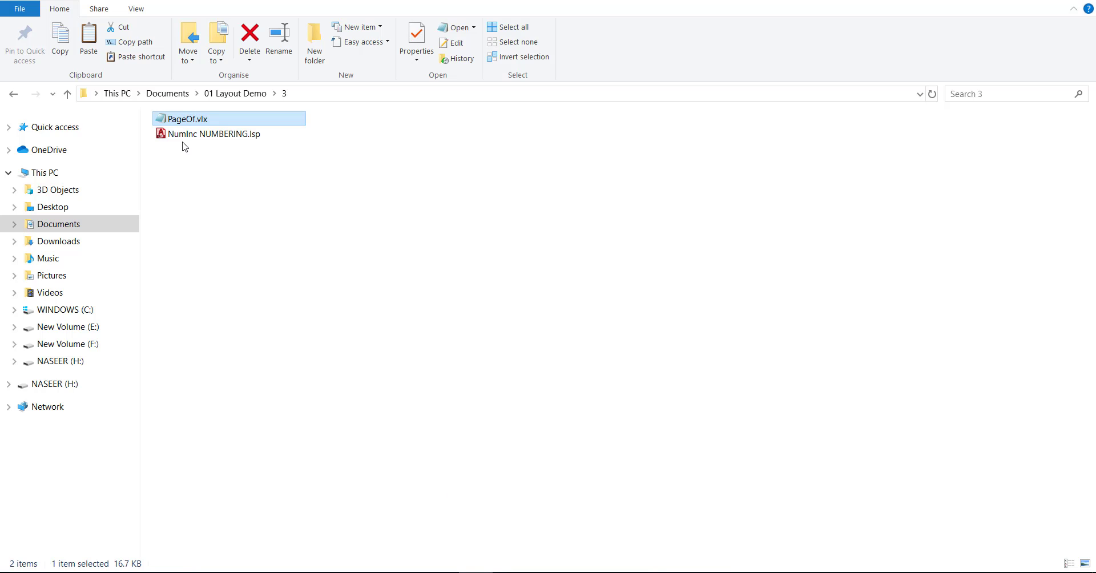
Load NumInc NUMBERING.lsp into AutoCAD, allowing it to load once.
mouse_move(188, 133)
mouse_down()
mouse_move(730, 571)
mouse_move(583, 5)
mouse_move(656, 315)
mouse_up()
click(643, 324)
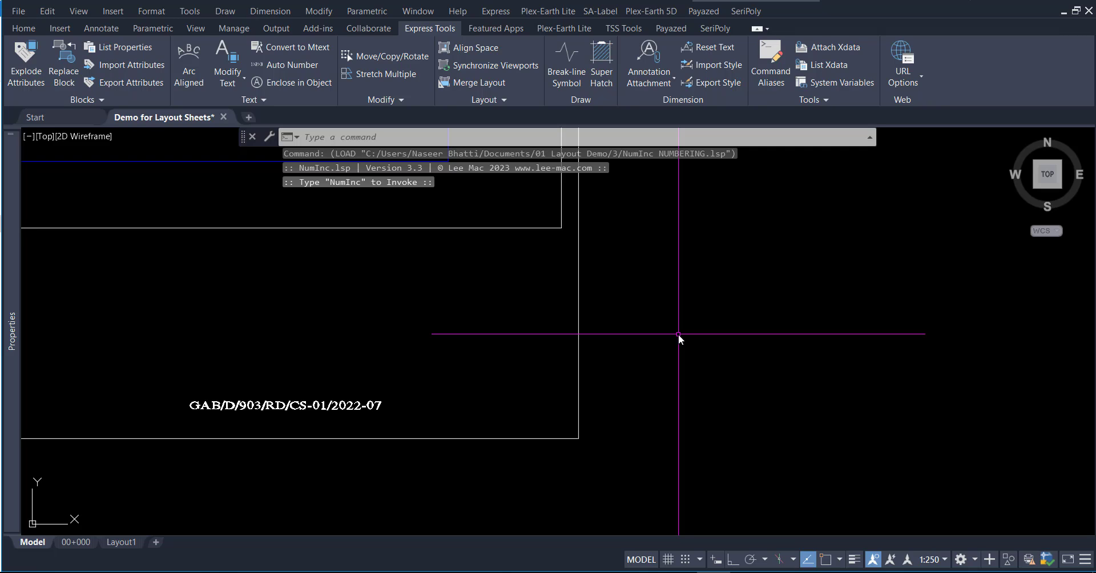
Start NUMINC with prefix GAB/D/903/RD/CS-01/, middle 2022, and suffix 00 incrementing by 1.
text(num)
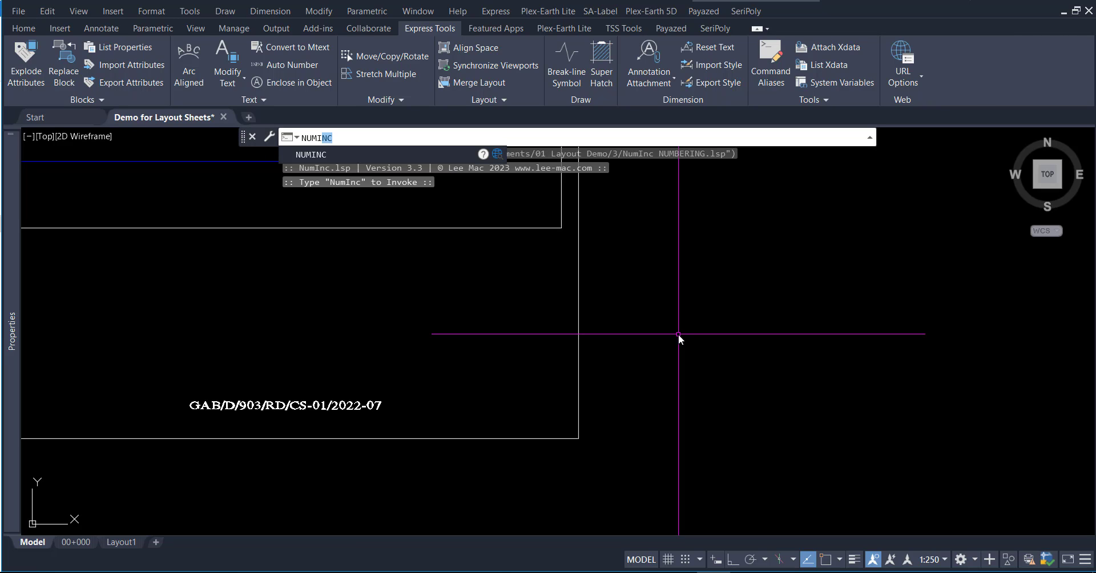
key(Return)
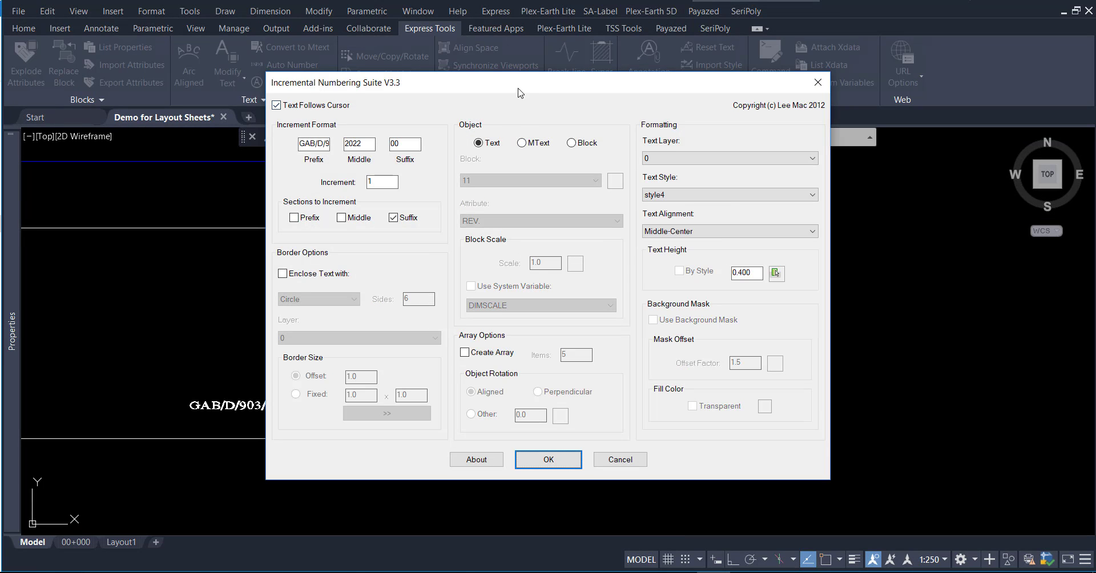
drag(518, 88, 754, 73)
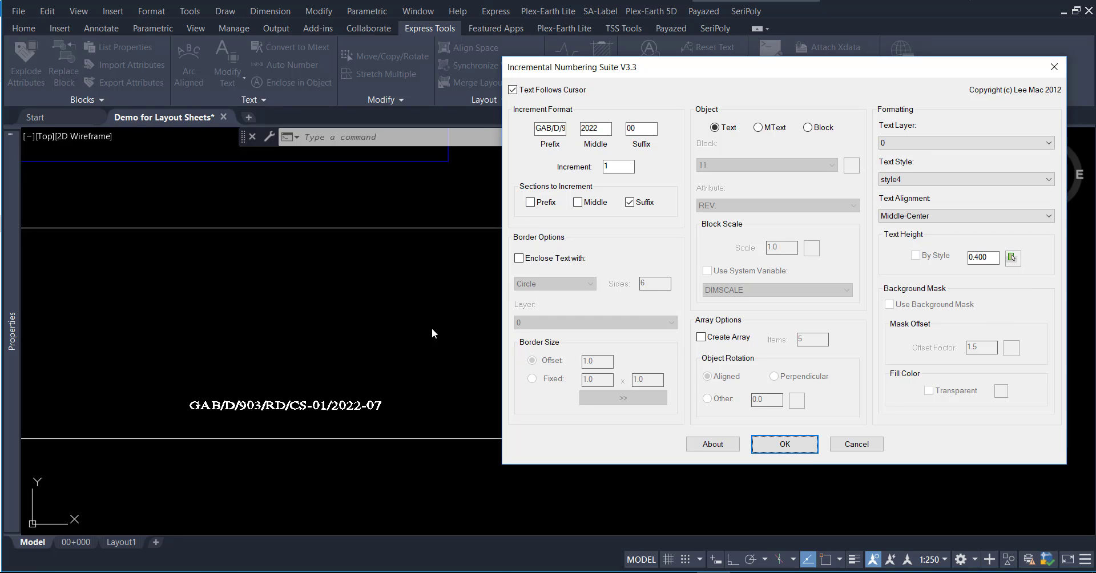
click(556, 130)
click(774, 451)
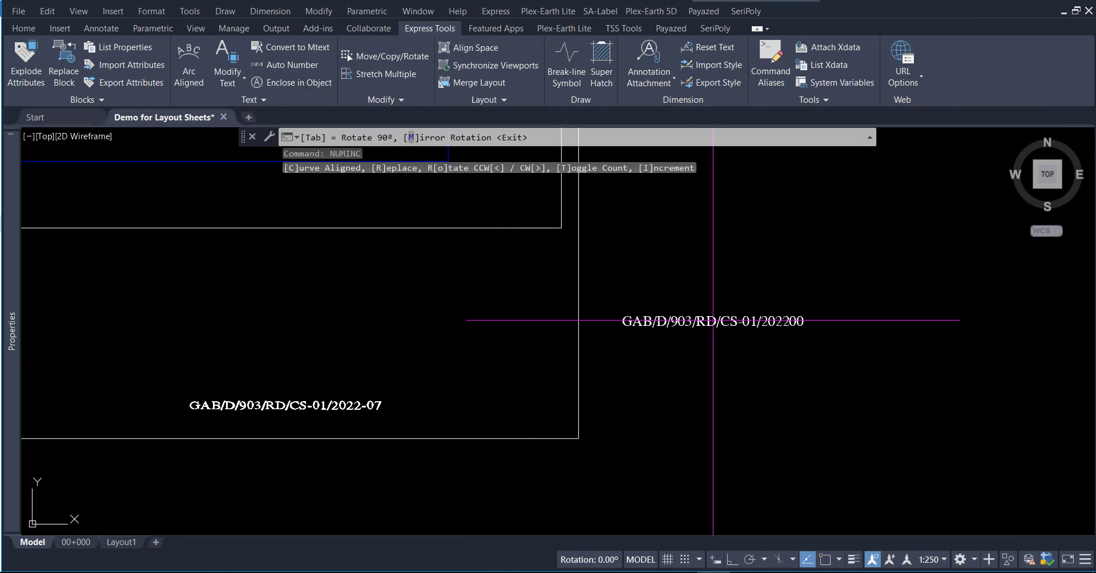
click(712, 321)
click(712, 347)
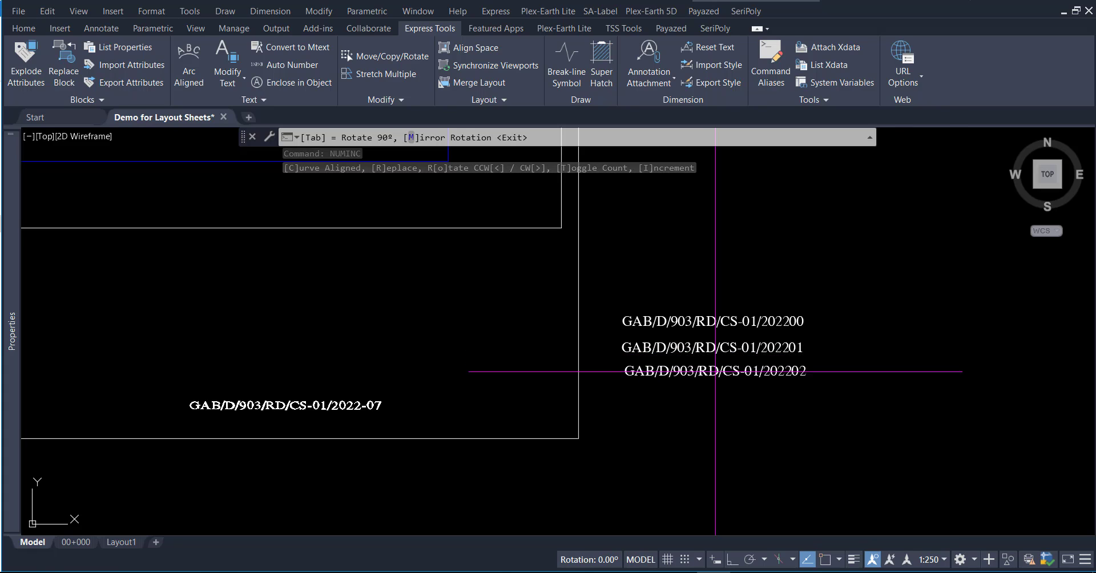
click(714, 378)
click(716, 402)
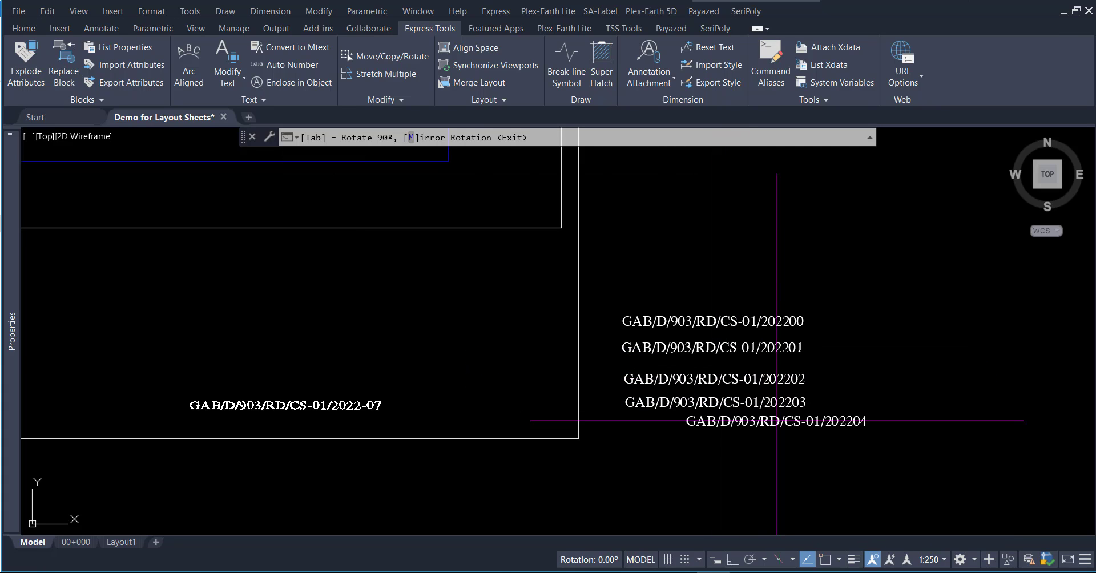
key(Return)
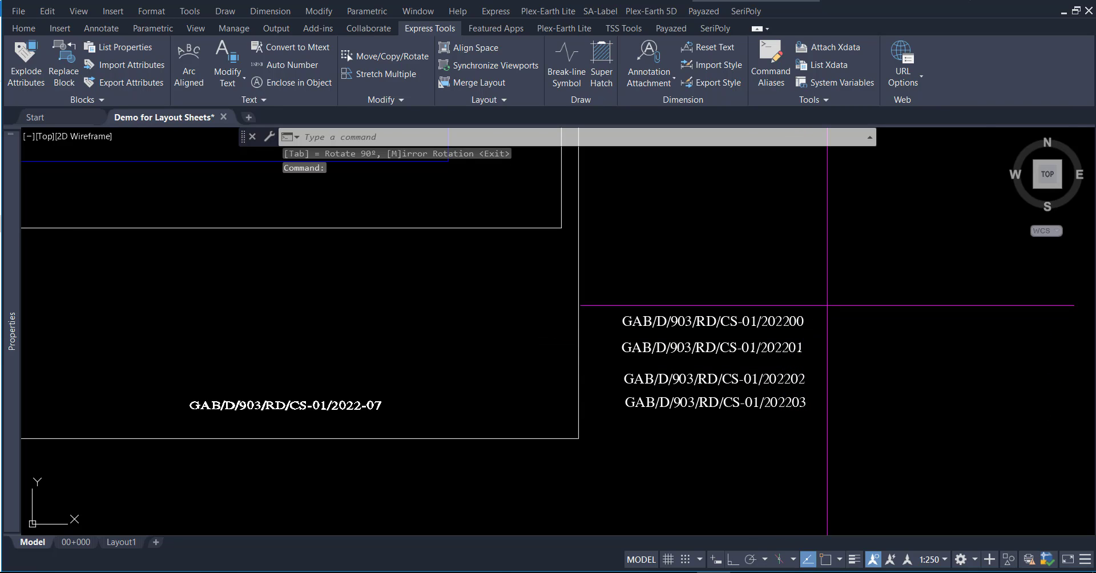
click(826, 306)
click(690, 429)
key(Delete)
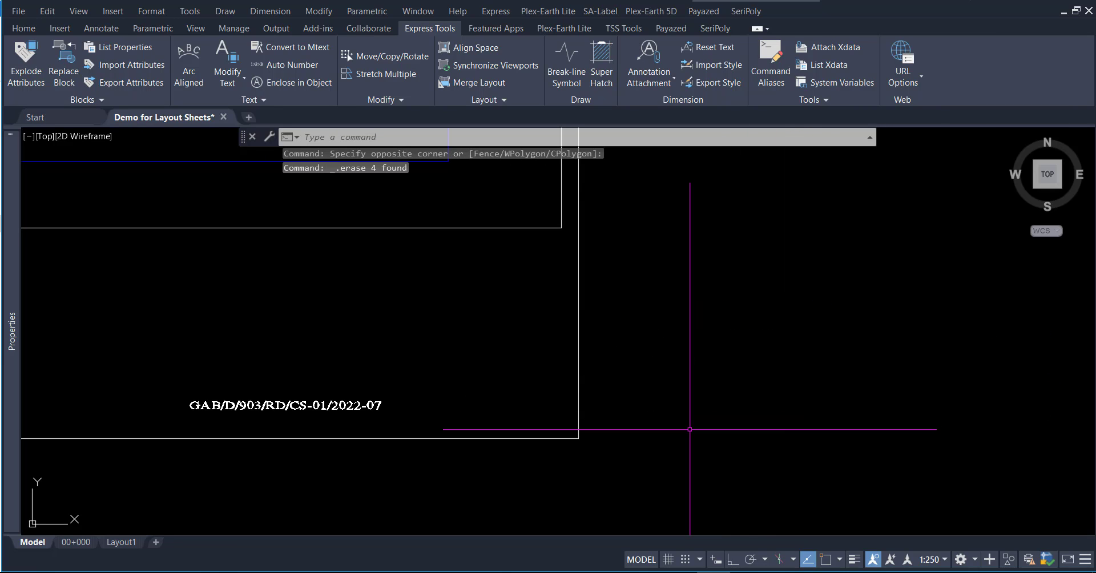
Rerun NUMINC, place labels 2022-00 through 2022-04 in a downward column, then cancel.
text(nu)
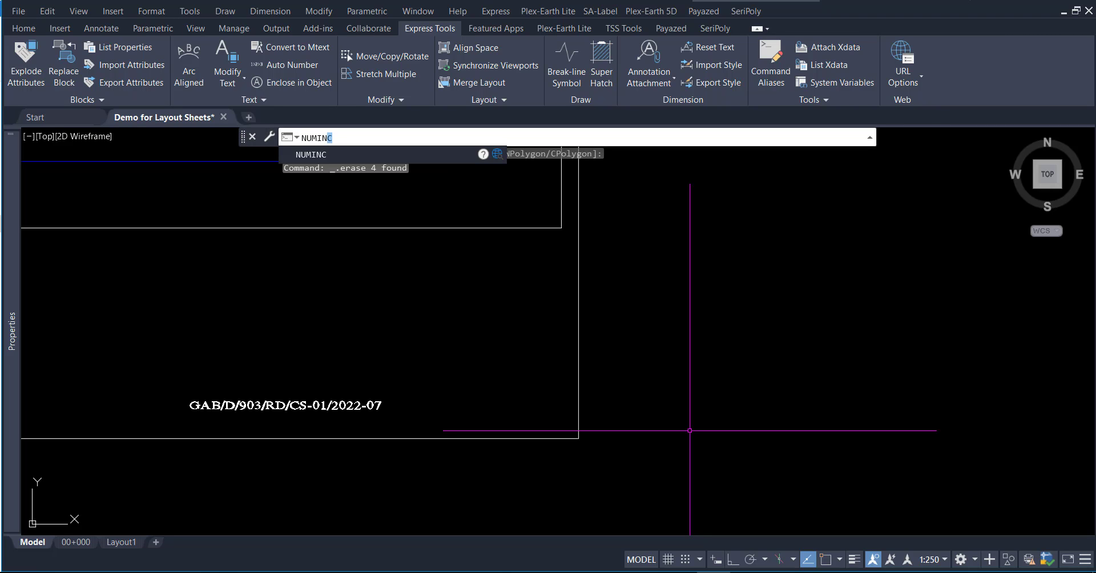
key(Return)
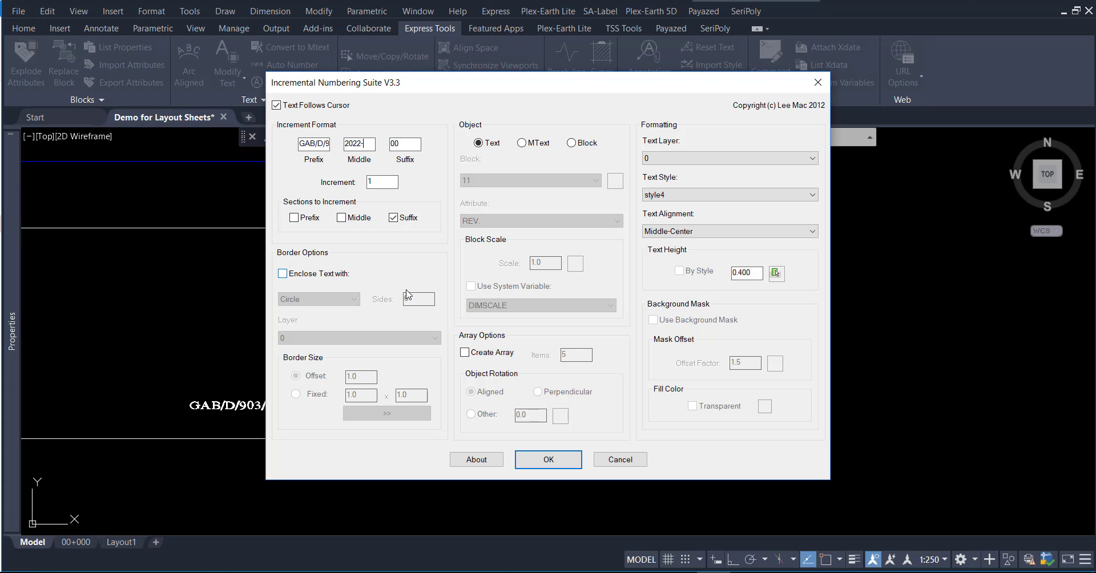
click(552, 463)
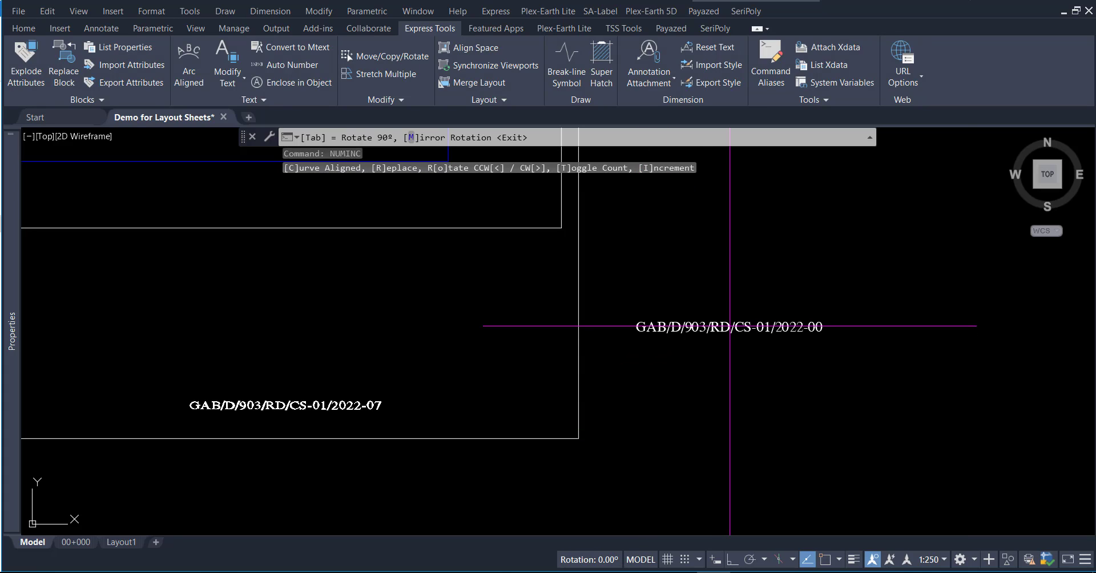
click(716, 324)
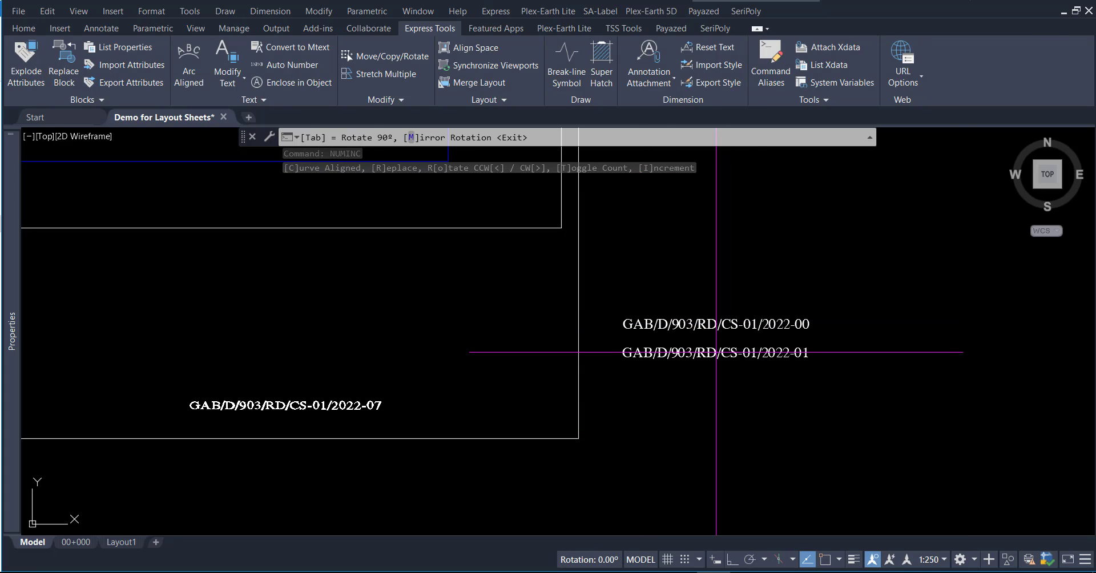
click(719, 355)
click(722, 388)
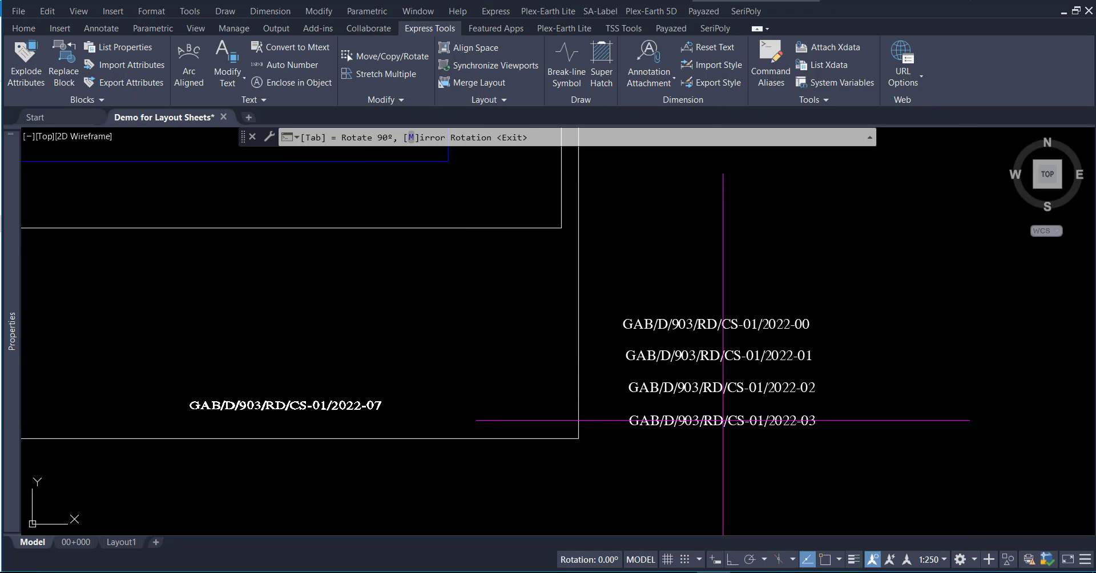
click(722, 421)
click(725, 450)
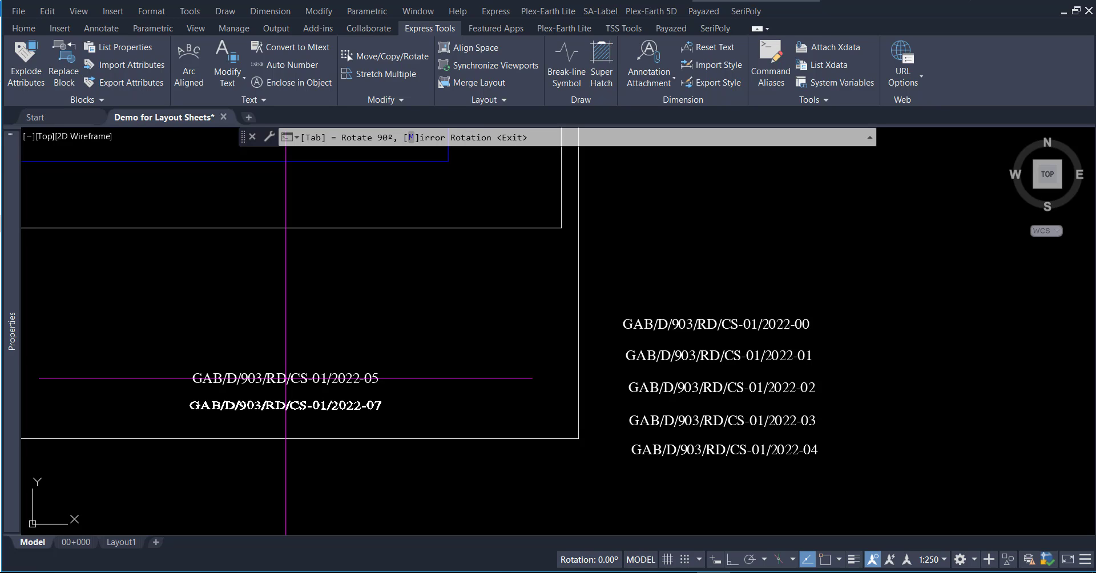
click(285, 377)
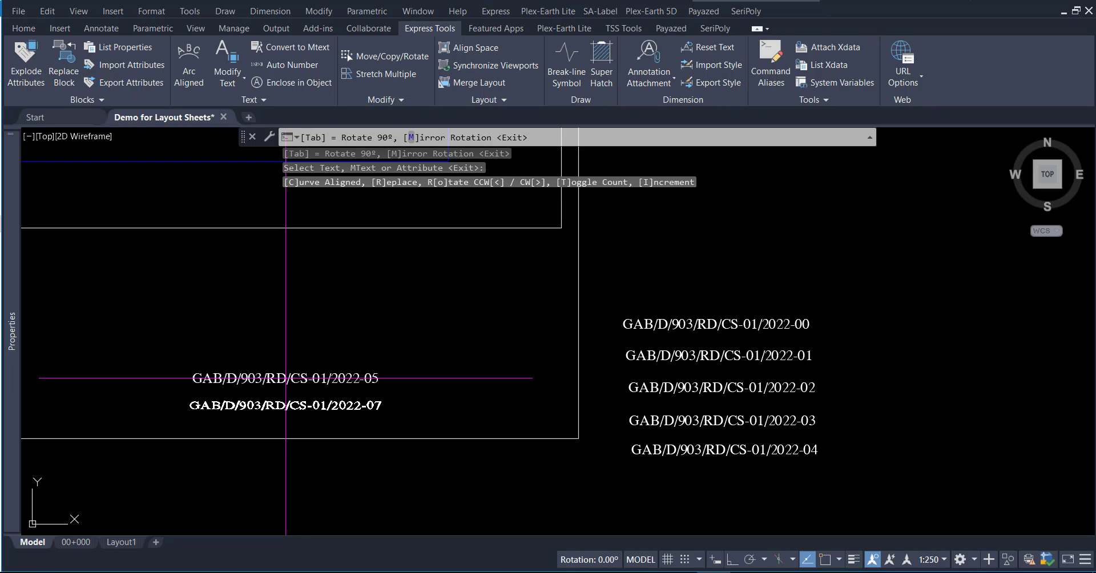
key(Escape)
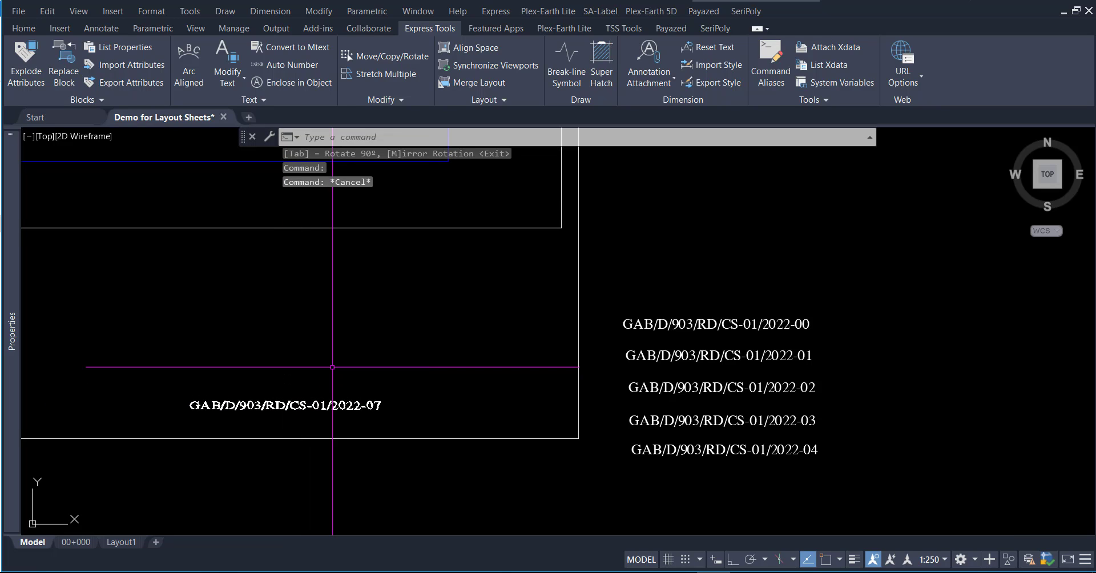
Relaunch NUMINC with middle 2022- and suffix 00 incrementing by 1.
text(num)
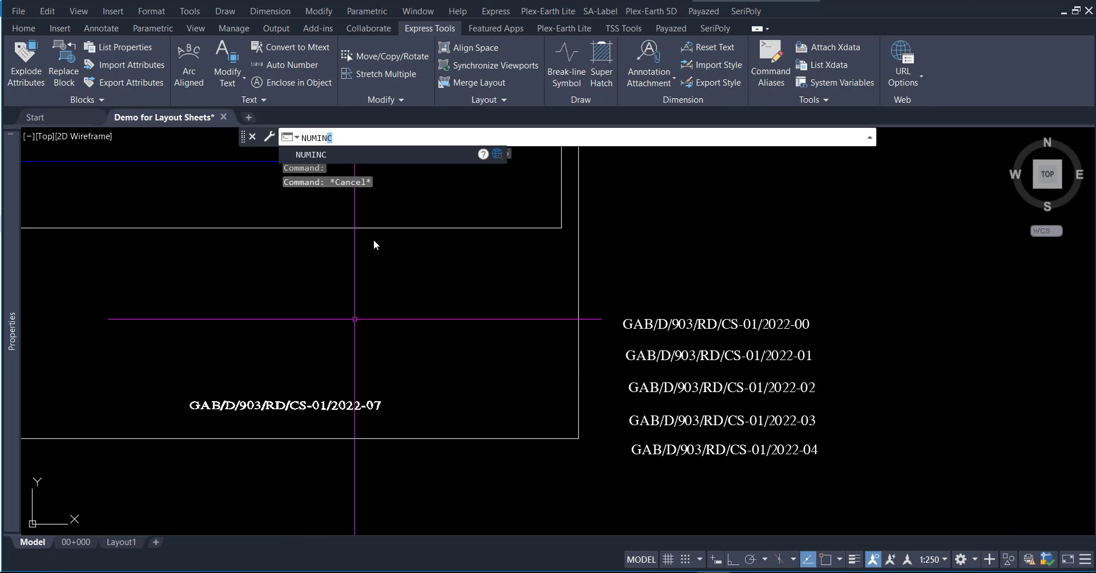
key(Return)
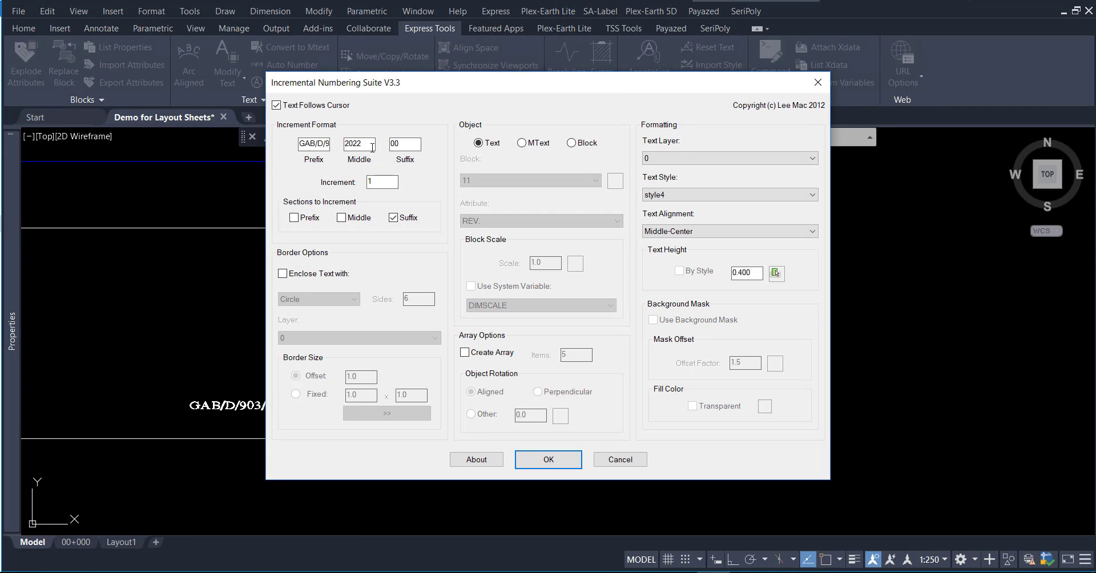
click(545, 462)
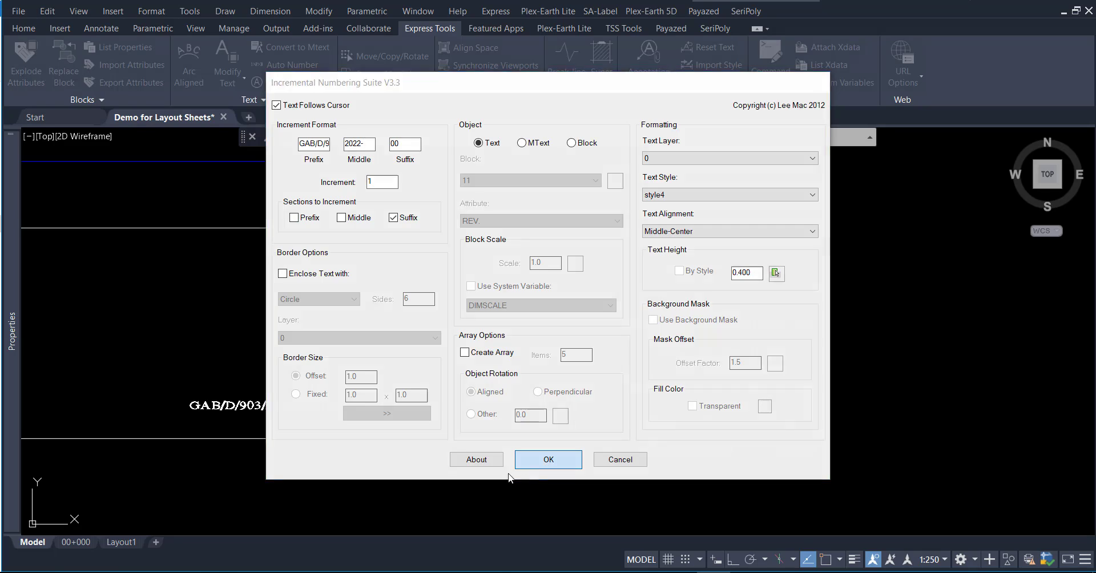
In Replace mode, renumber the first three sheet labels to 2022-00, 2022-01 and 2022-02.
key(r)
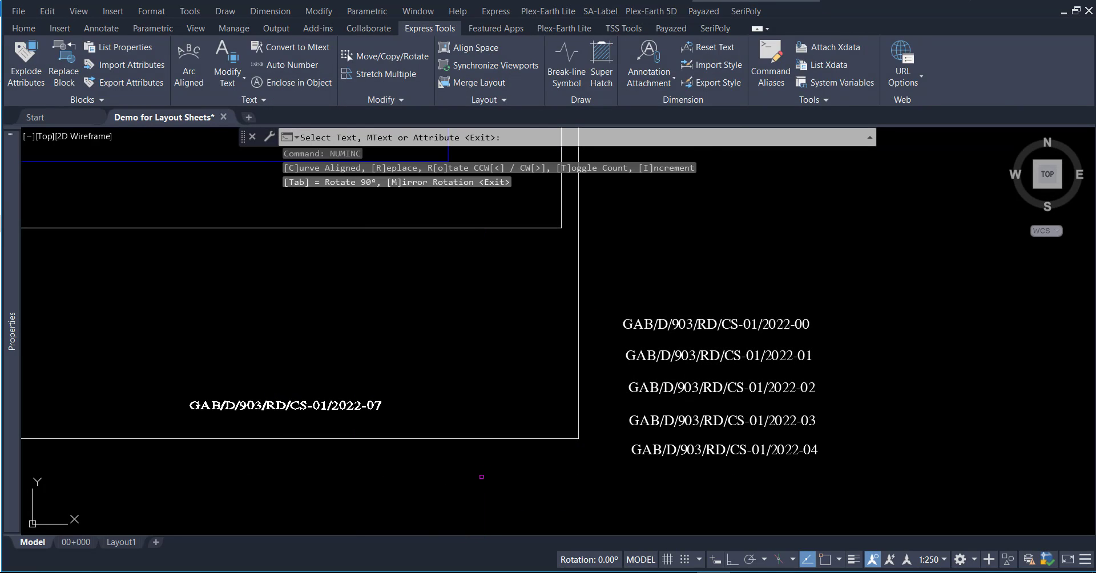
click(341, 402)
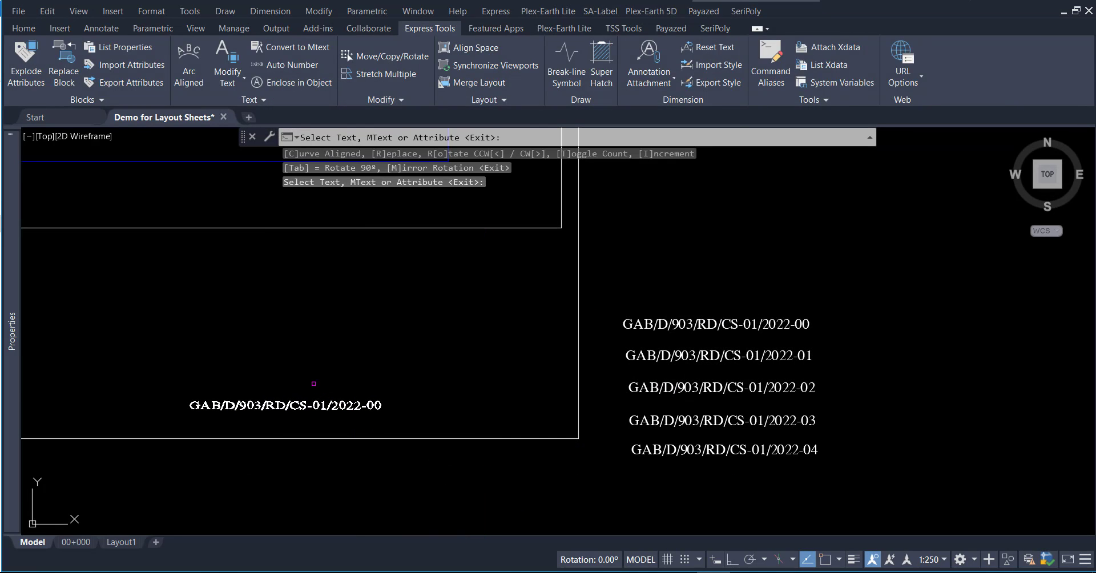
scroll(301, 390, down, 5)
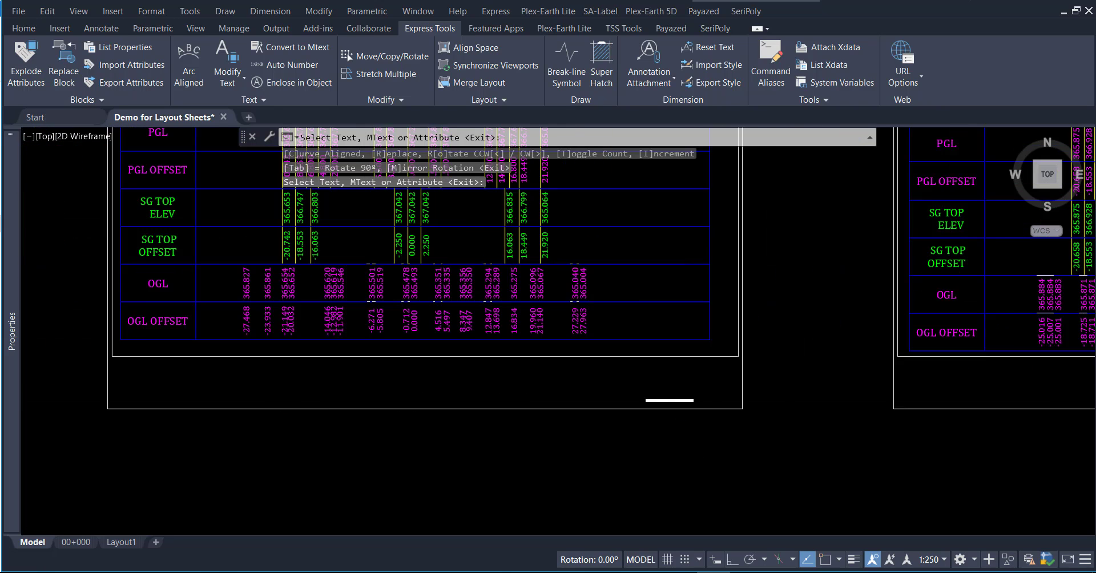
scroll(342, 398, up, 5)
click(505, 404)
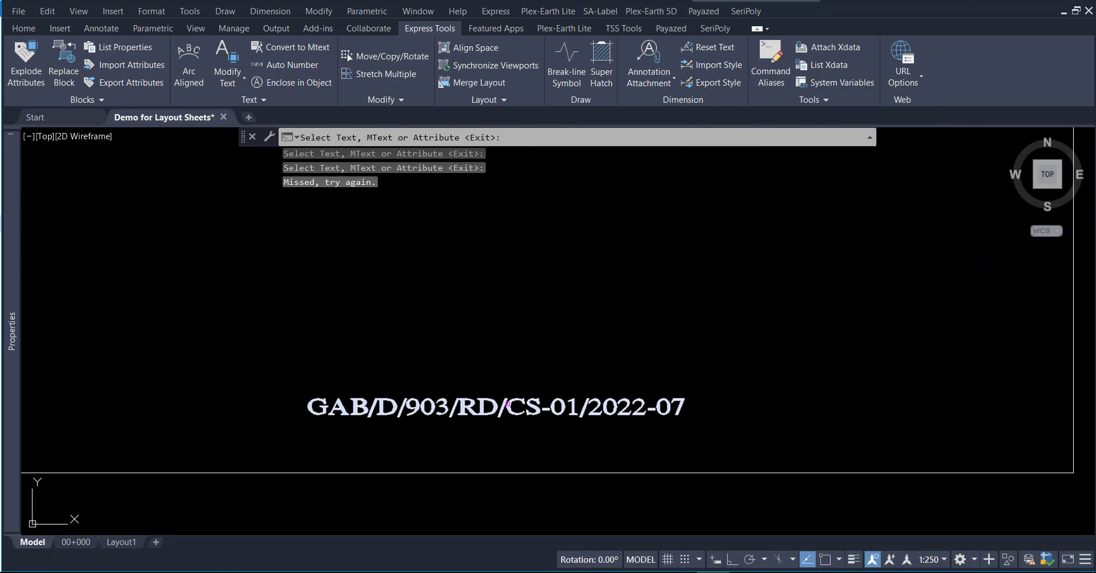
click(506, 404)
scroll(210, 404, down, 5)
scroll(210, 405, down, 2)
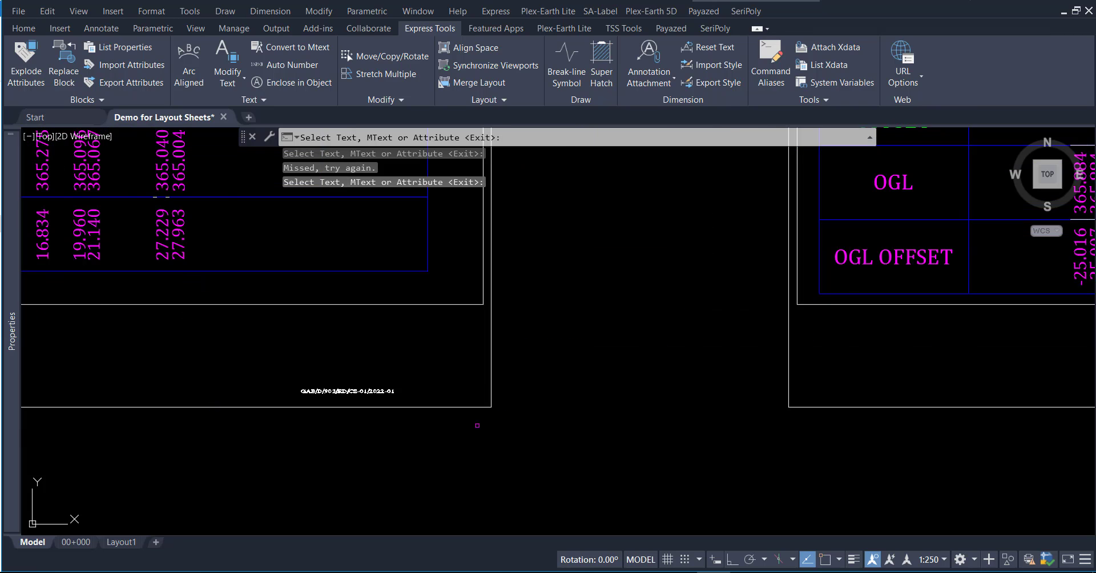
scroll(339, 450, down, 2)
scroll(794, 459, down, 2)
scroll(626, 404, up, 6)
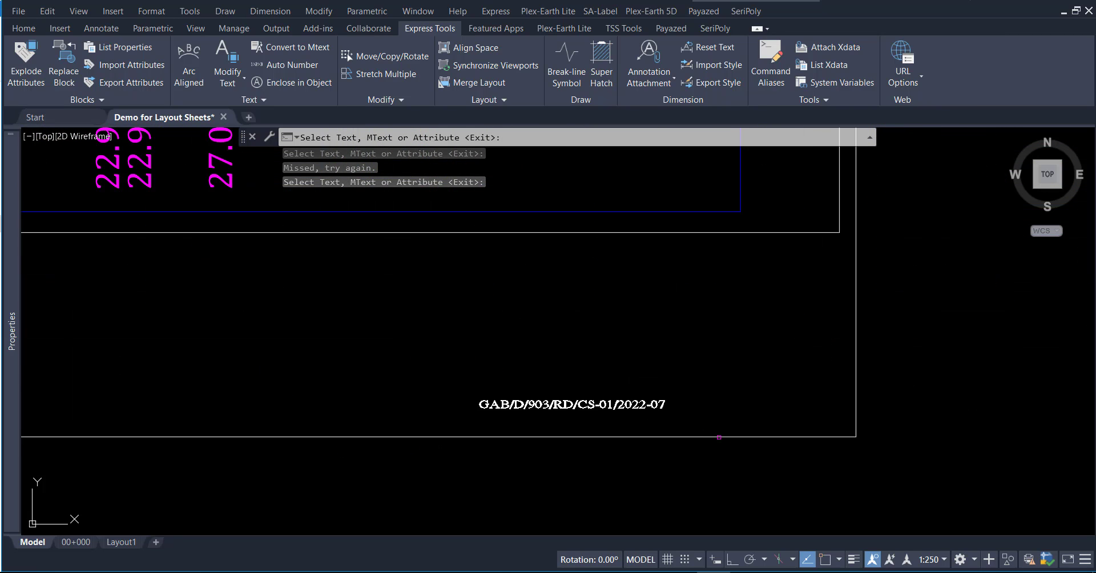
click(626, 404)
Renumber the neighbouring sheets' drawing-number labels to 2022-03, 2022-04 and 2022-05.
middle_drag(627, 404, 1081, 444)
scroll(1081, 444, down, 5)
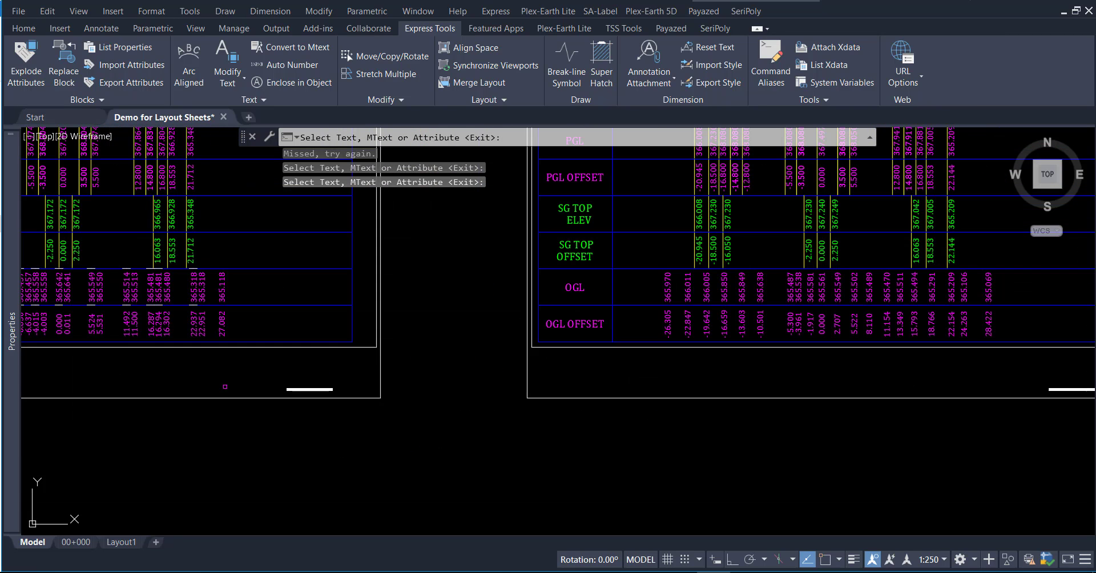
scroll(462, 429, down, 3)
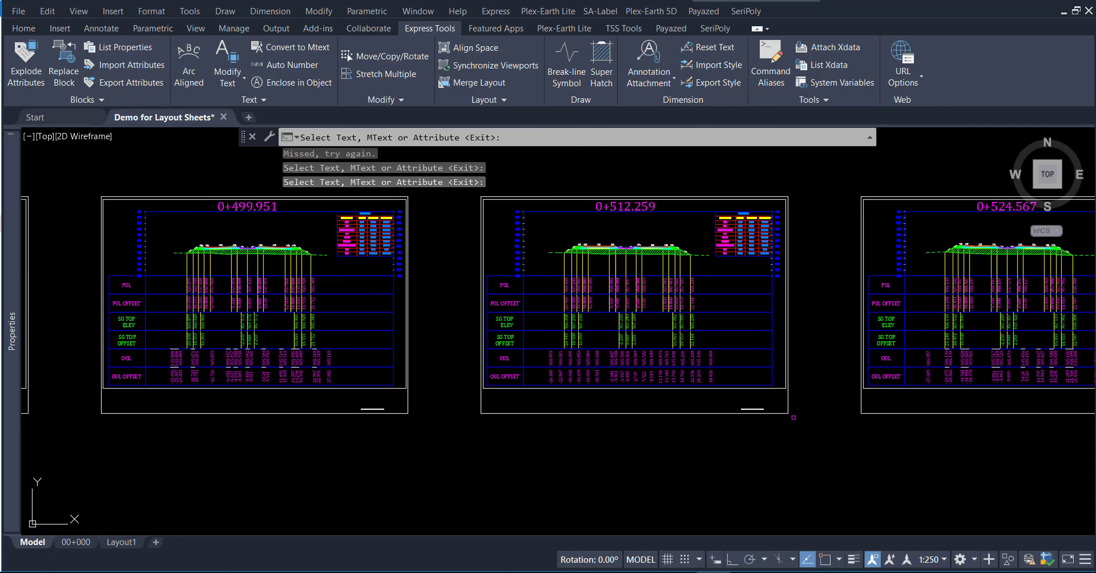
scroll(714, 406, up, 3)
scroll(713, 406, up, 10)
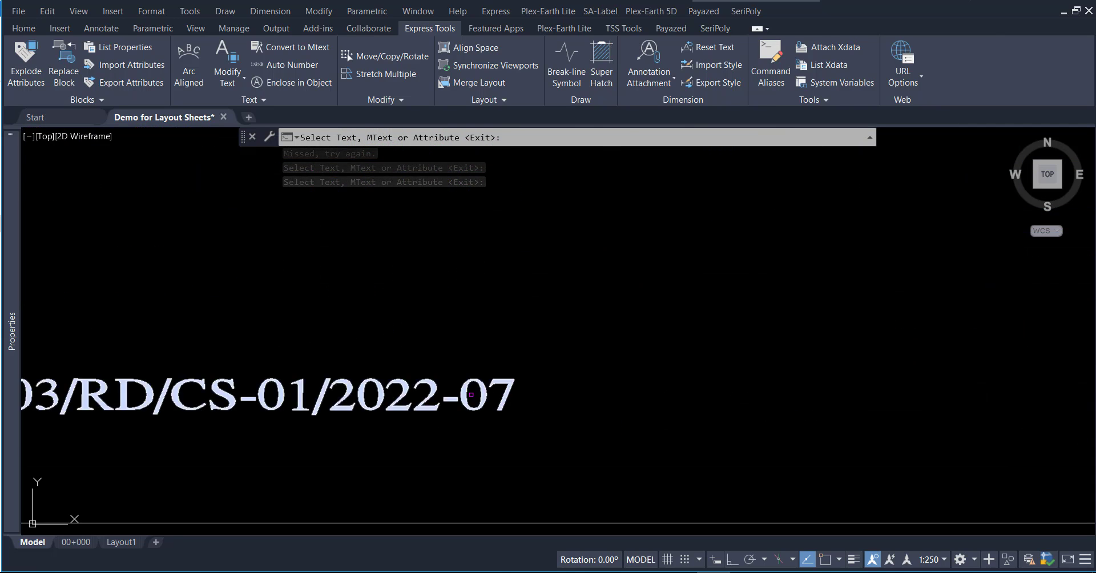
click(453, 398)
scroll(122, 394, down, 2)
scroll(123, 394, down, 4)
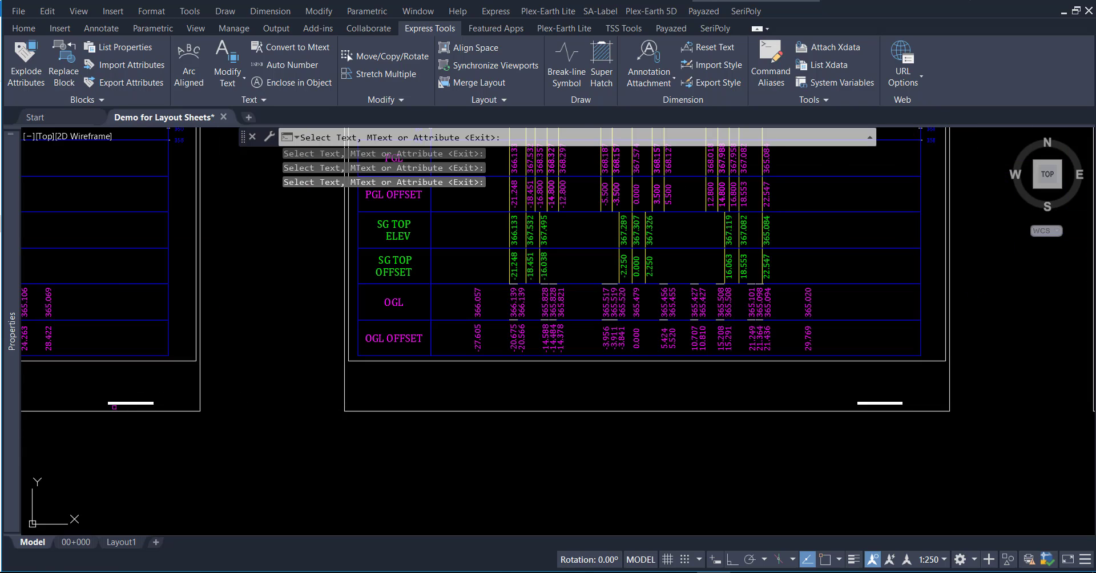
scroll(895, 399, up, 8)
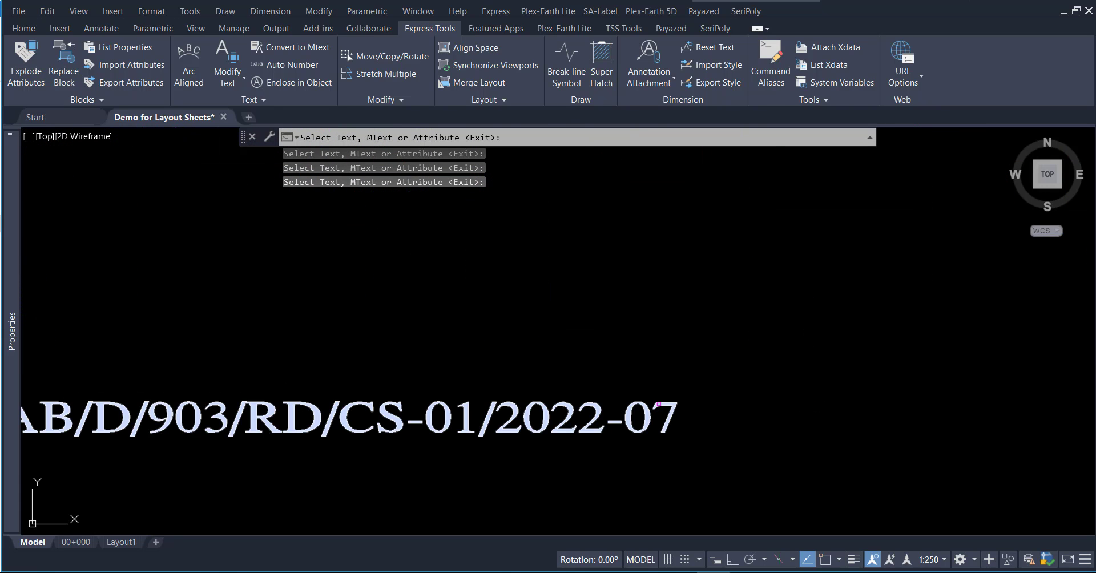
click(656, 415)
scroll(447, 457, down, 2)
scroll(191, 417, down, 4)
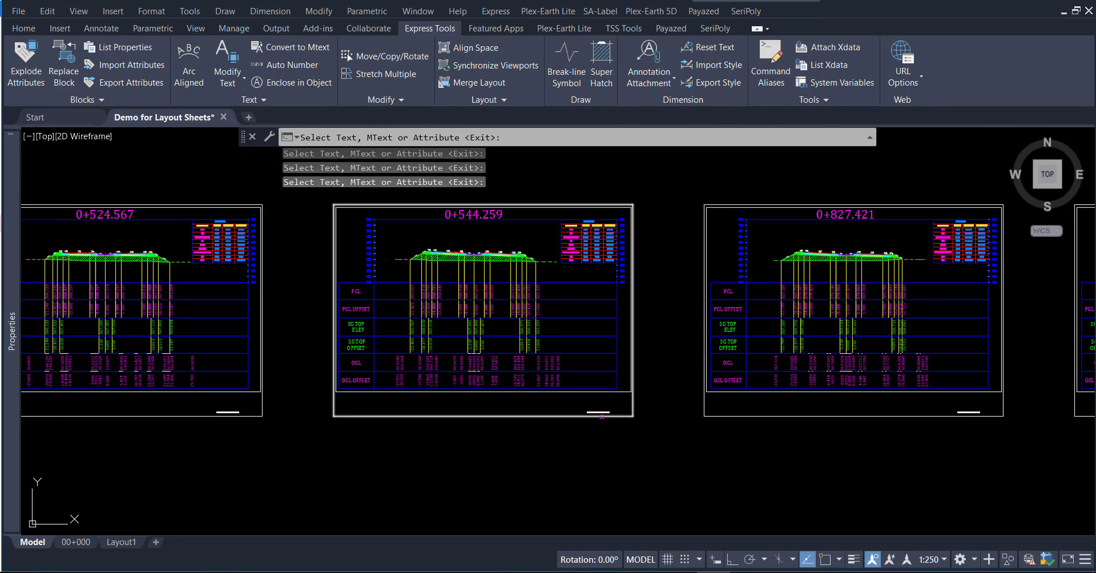
scroll(598, 404, up, 8)
click(532, 363)
Renumber the next sheet's label to 2022-06 and finish the NumInc command.
scroll(532, 365, down, 1)
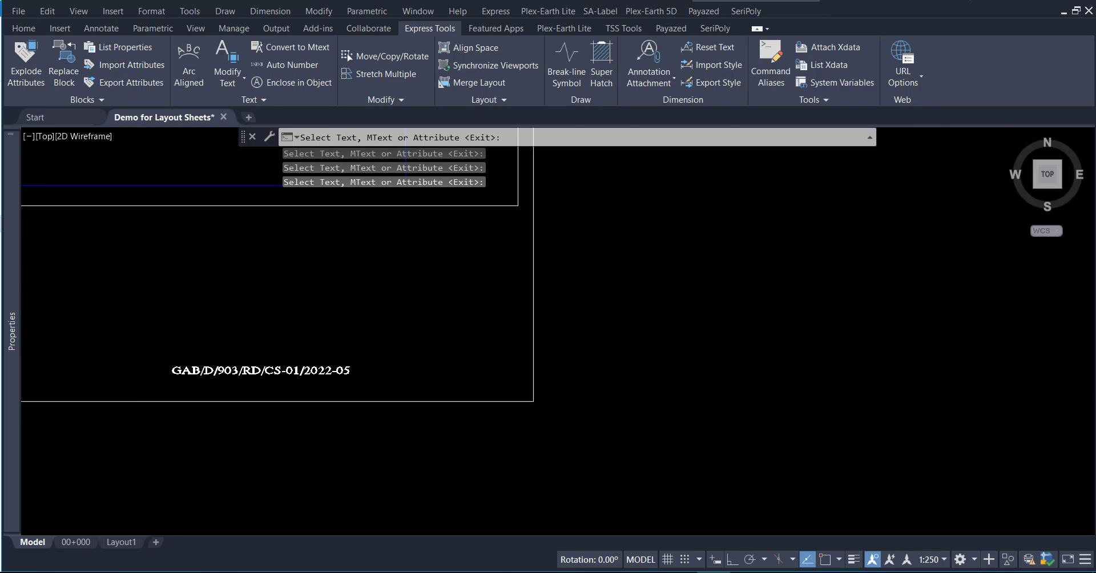
scroll(532, 371, down, 7)
scroll(532, 380, up, 8)
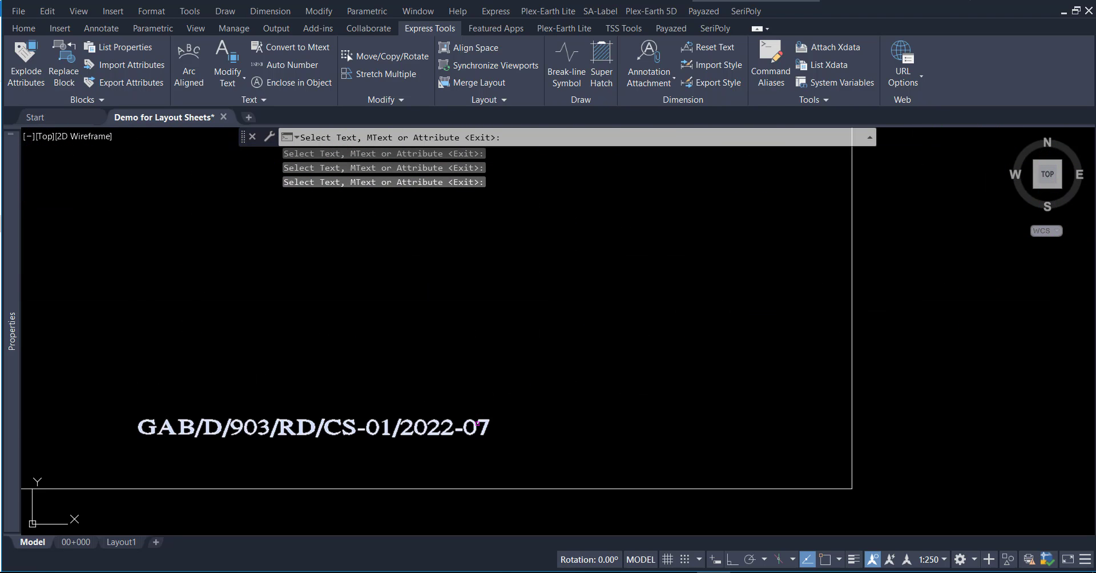
click(485, 428)
scroll(485, 428, down, 5)
scroll(453, 432, down, 3)
scroll(453, 432, up, 6)
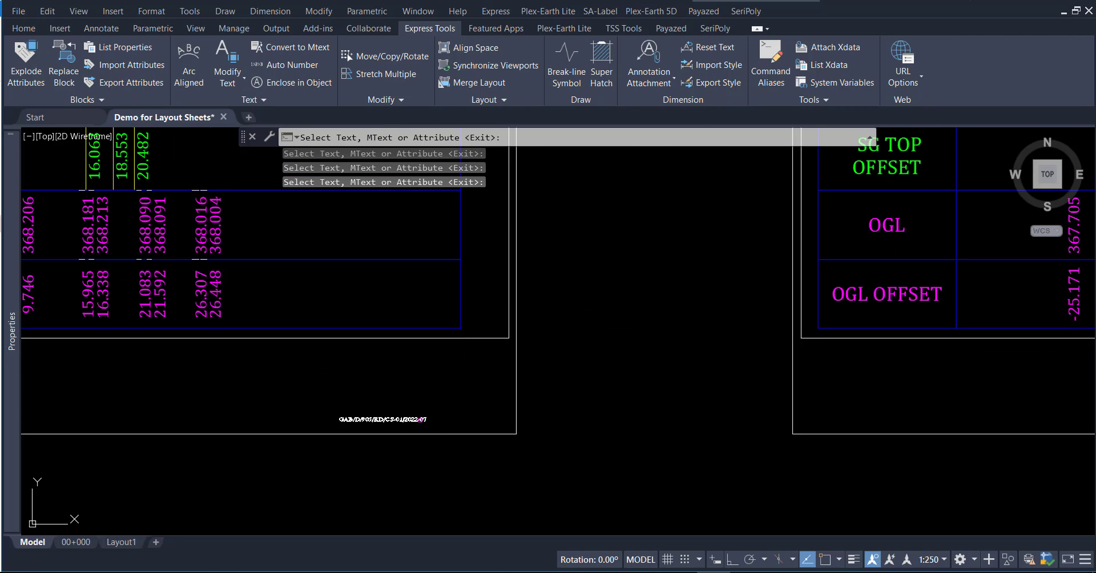
scroll(330, 438, up, 3)
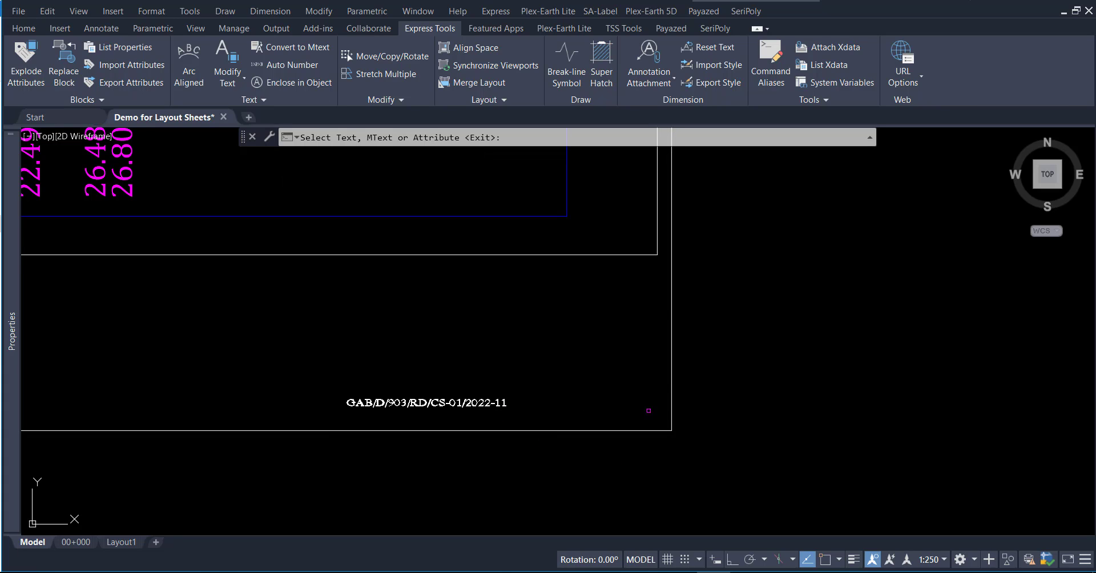
click(727, 308)
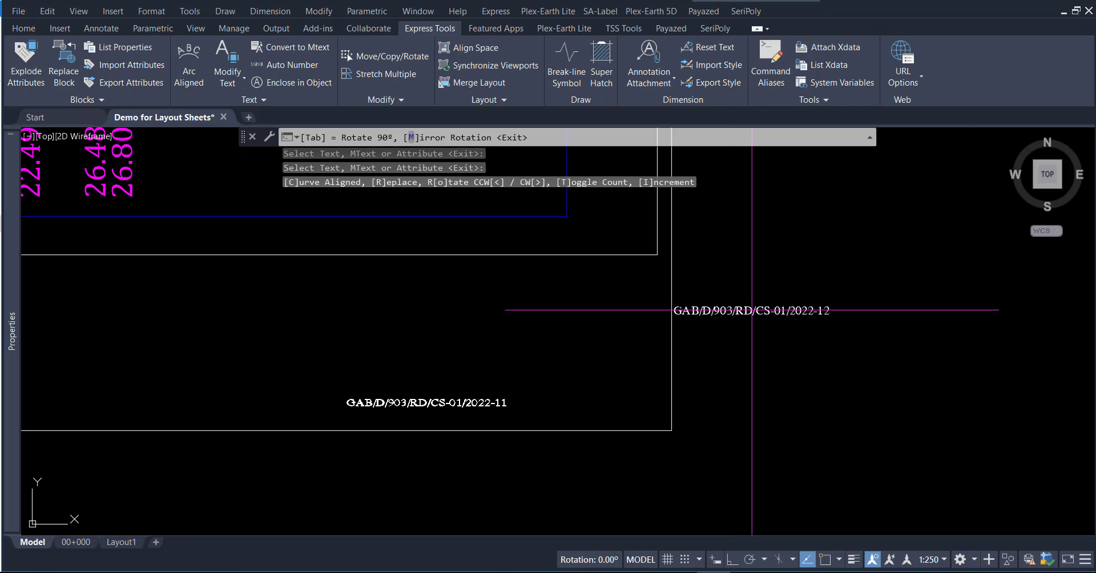
key(Escape)
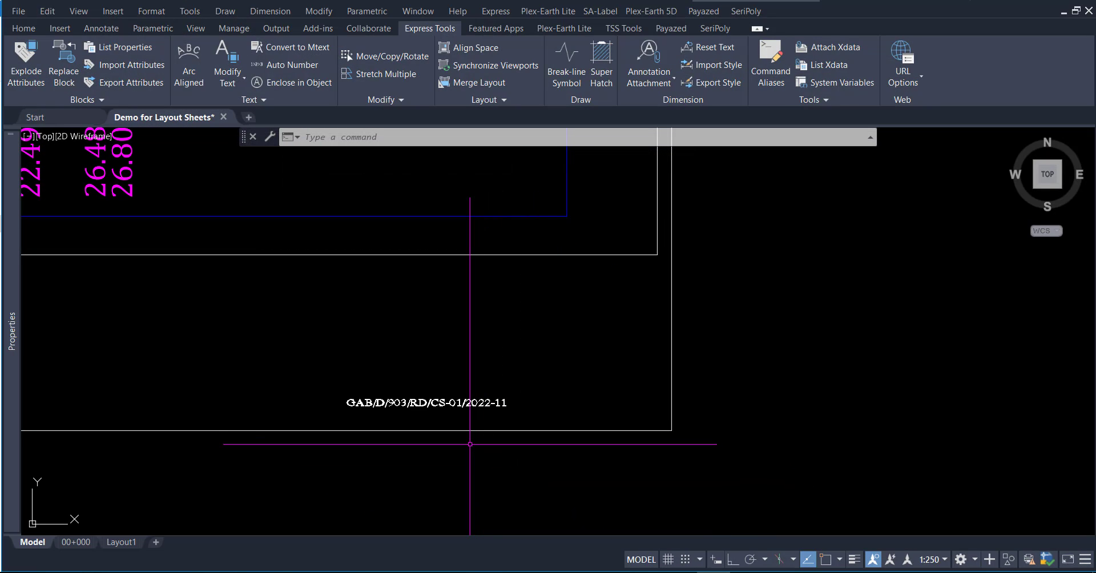
Open the 00+000 layout and zoom to its title block showing Page 1 of 2 and 2022-01.
click(79, 545)
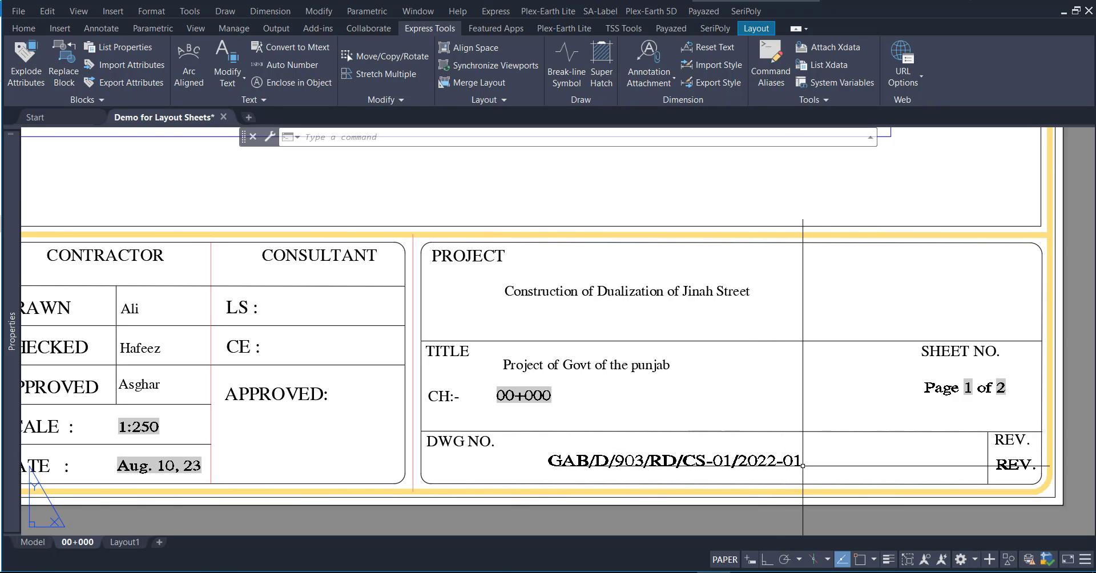
scroll(803, 466, down, 5)
scroll(712, 411, down, 2)
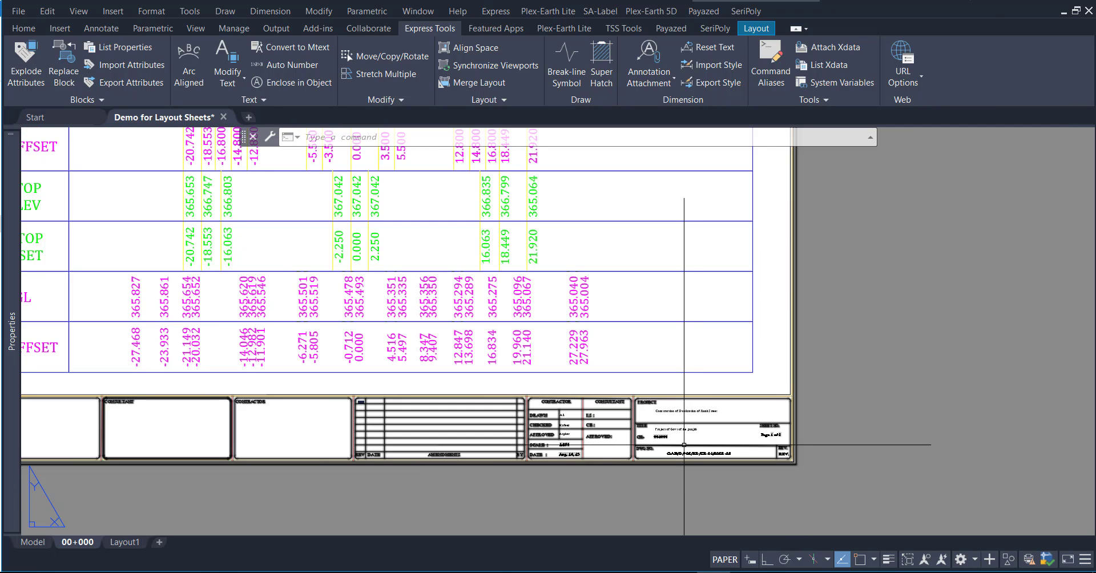
scroll(712, 411, down, 3)
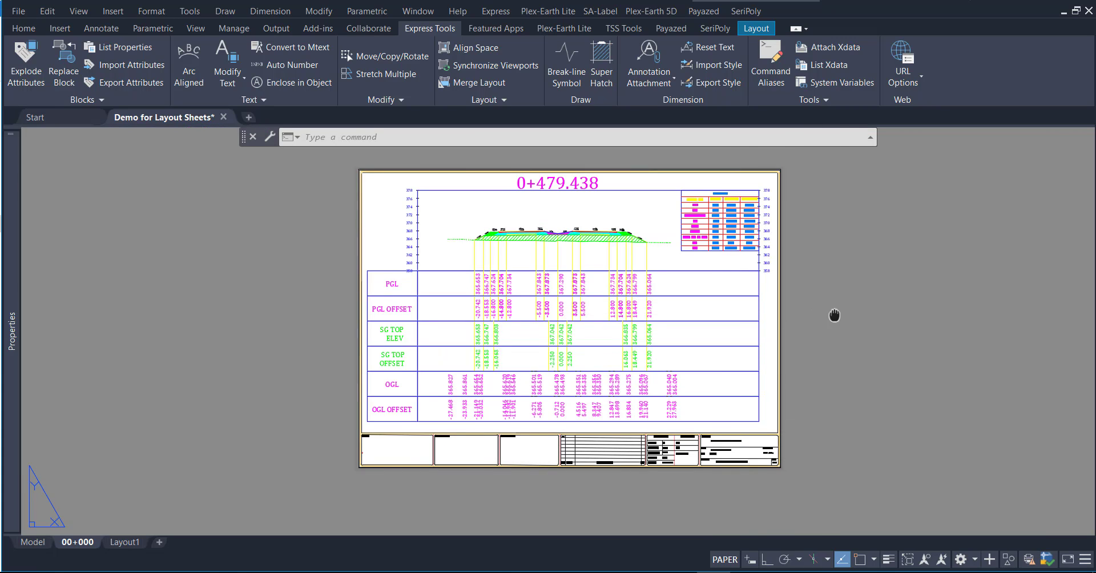
middle_drag(833, 314, 821, 326)
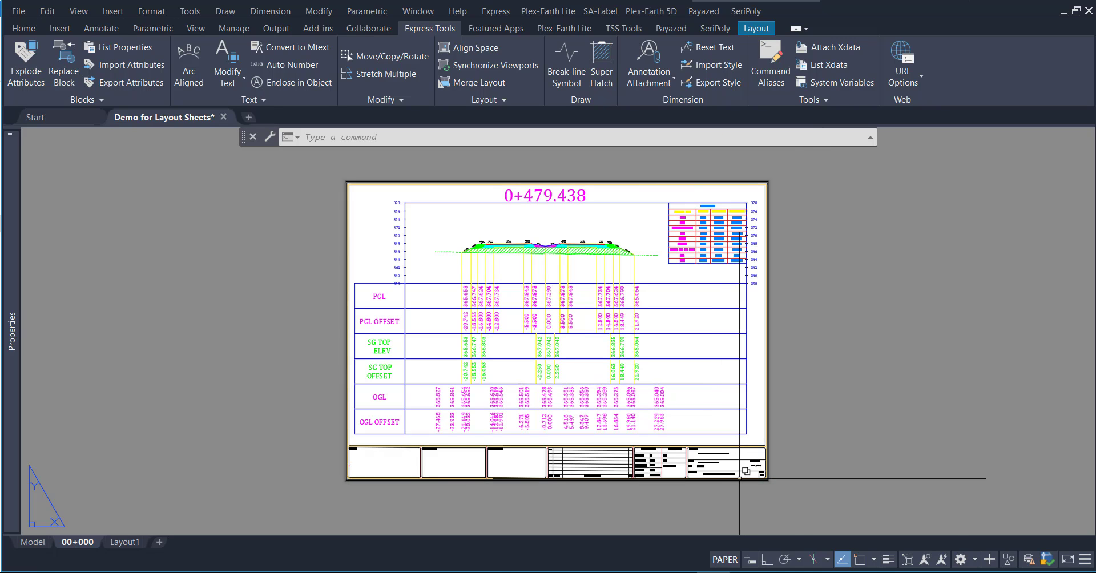
scroll(752, 475, up, 5)
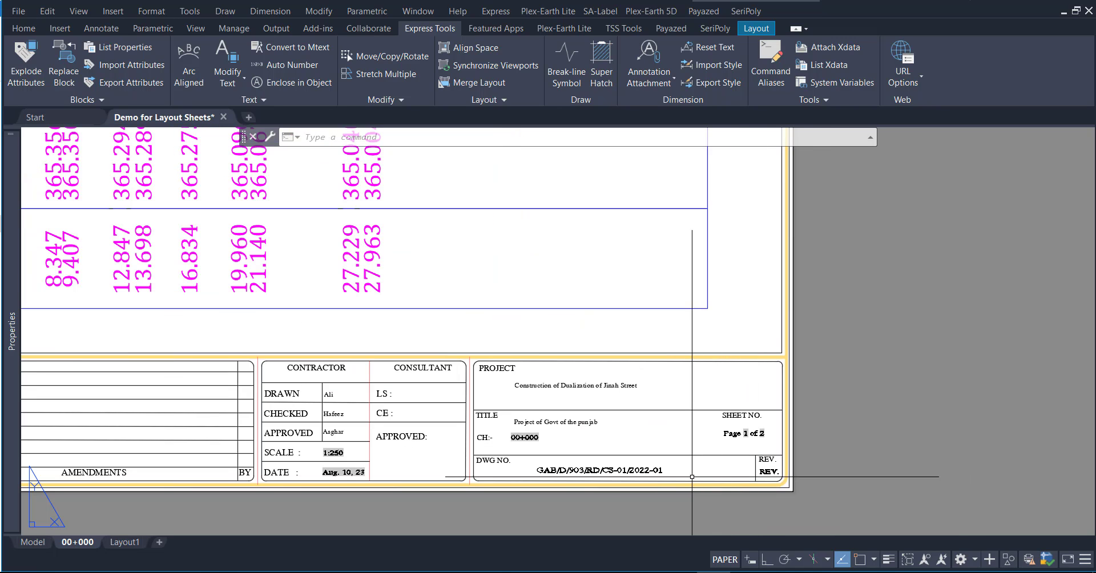
scroll(675, 477, up, 3)
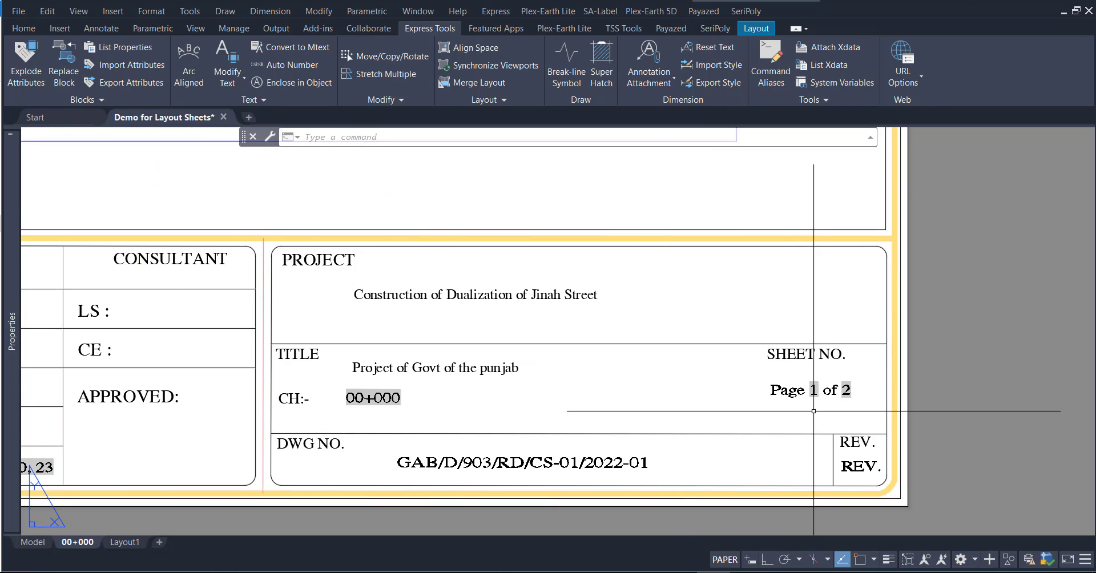